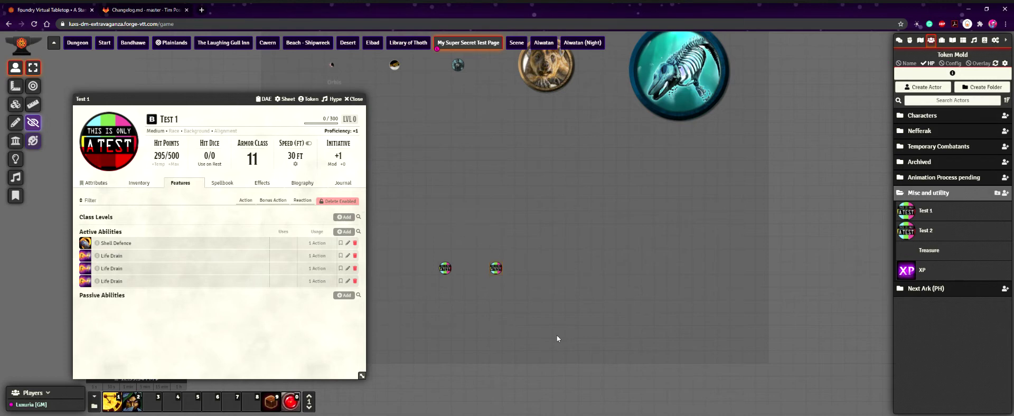
# Open the Adv/Dis Test spell from Test 1's spellbook and bring up the attribute changes of its DAE active effect.
pyautogui.moveTo(560, 304); pyautogui.dragTo(616, 295)
pyautogui.scroll(4, 613, 304)
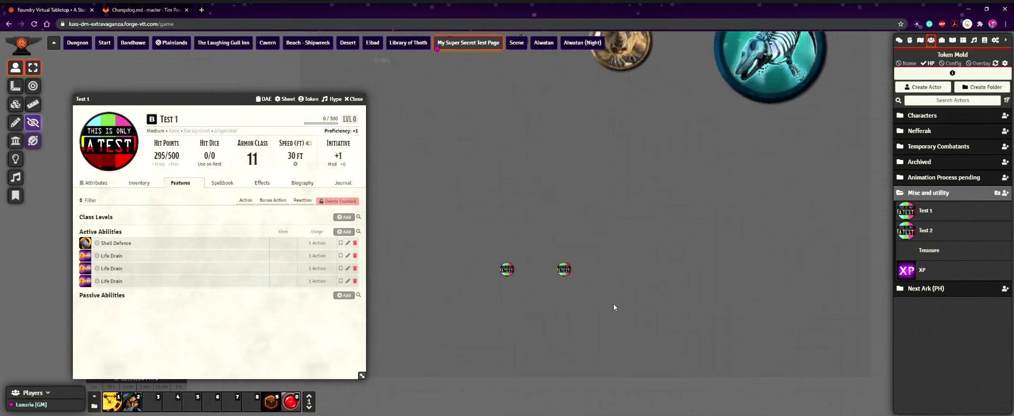
pyautogui.click(602, 312)
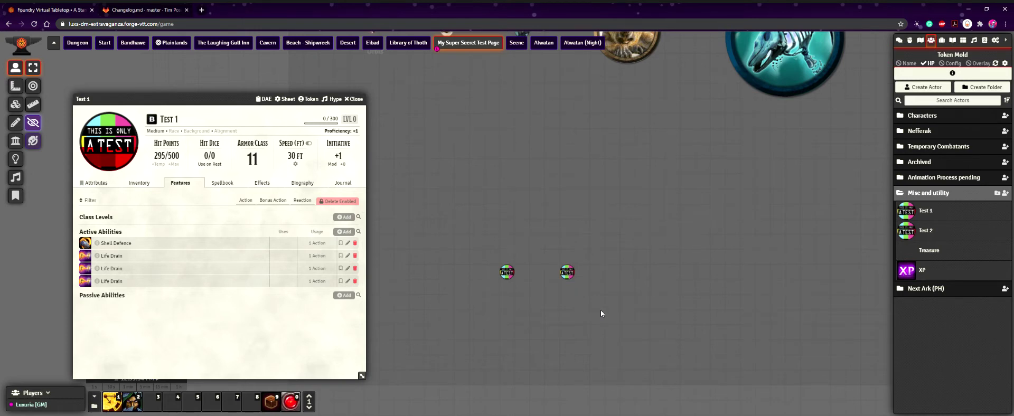
pyautogui.click(222, 183)
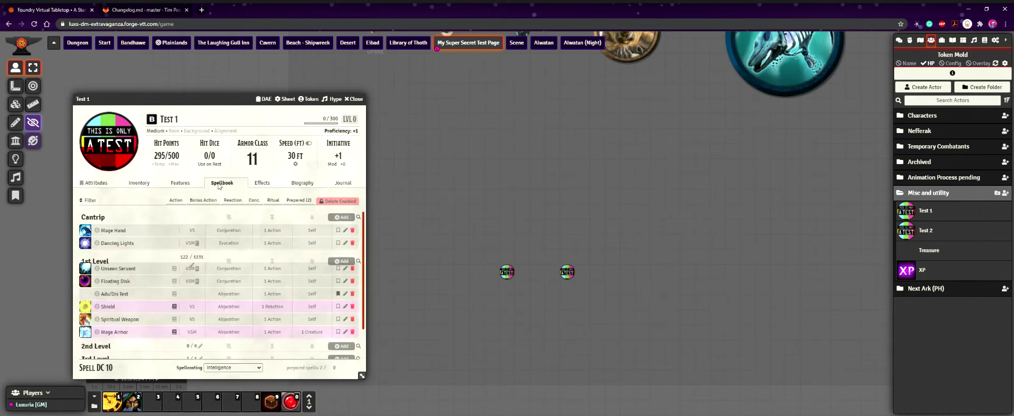
pyautogui.click(345, 293)
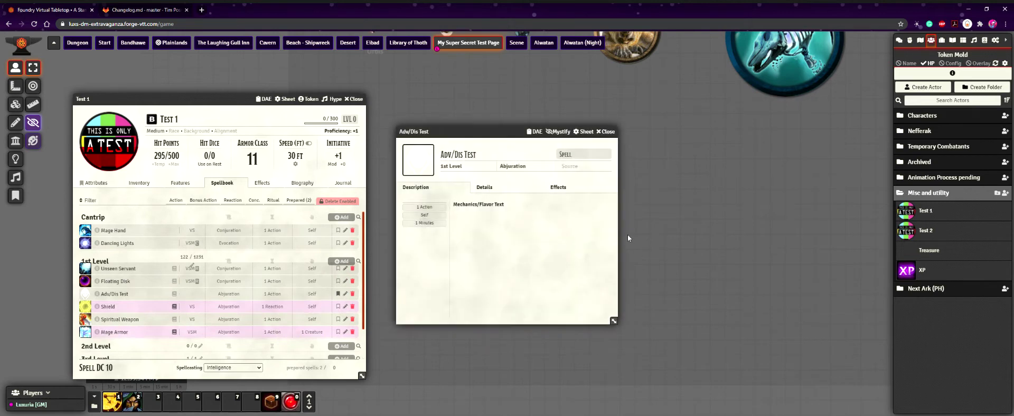
pyautogui.click(540, 132)
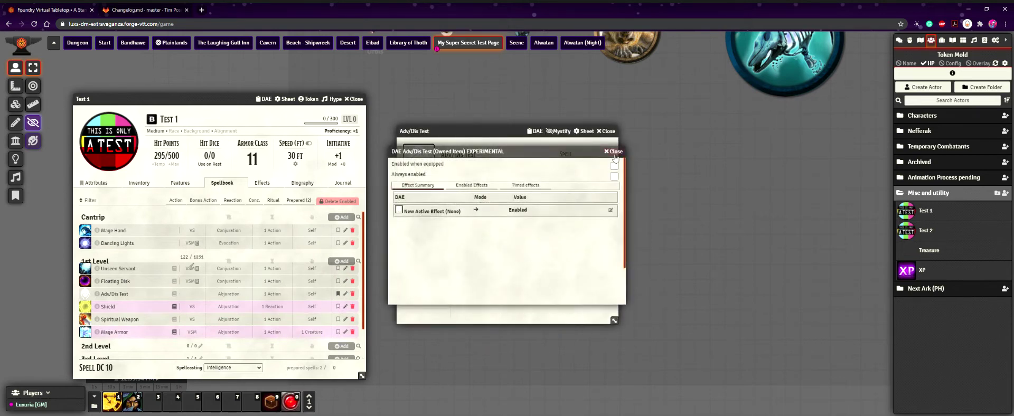
pyautogui.click(431, 187)
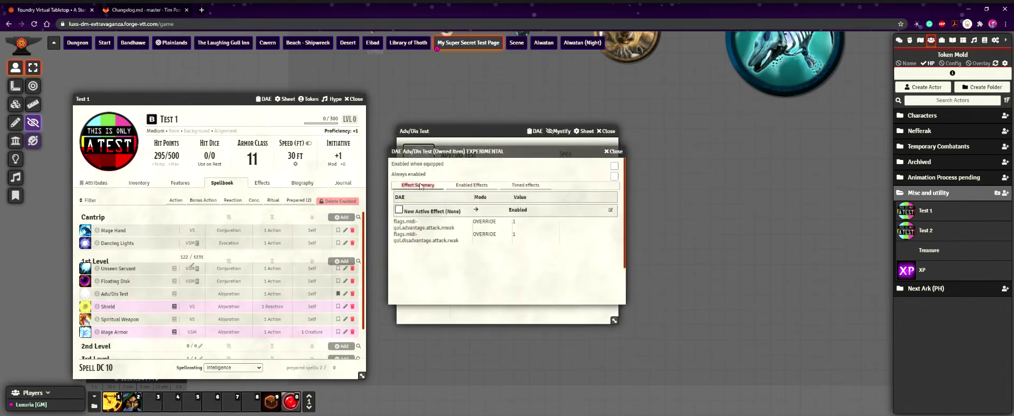
pyautogui.click(614, 212)
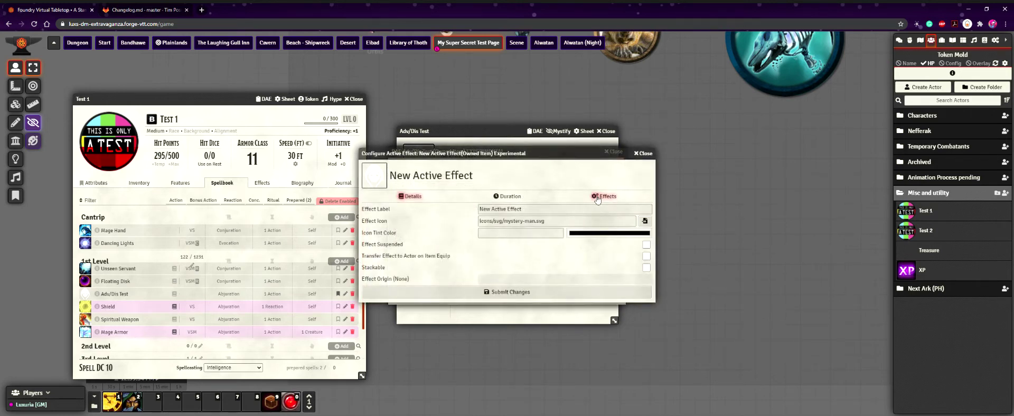
pyautogui.click(600, 196)
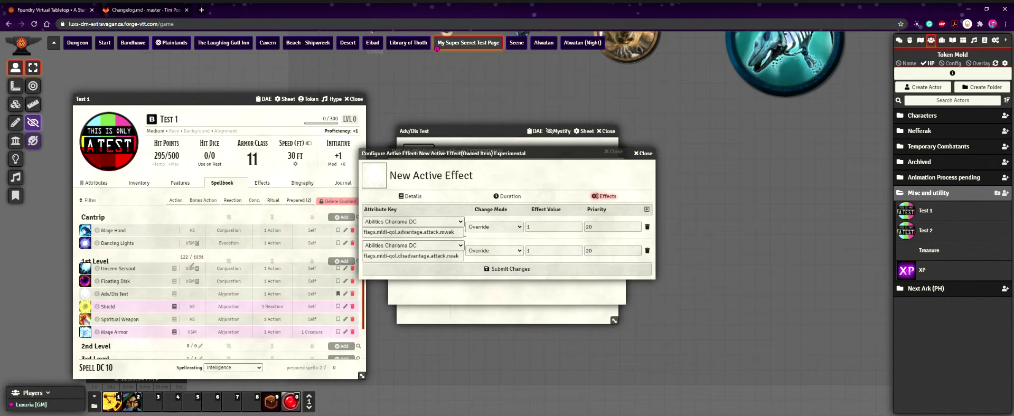
# Try out a third effect change with attribute keys such as Abilities Constitution DC and Currency Gold, and delete that row.
pyautogui.click(646, 209)
pyautogui.click(422, 274)
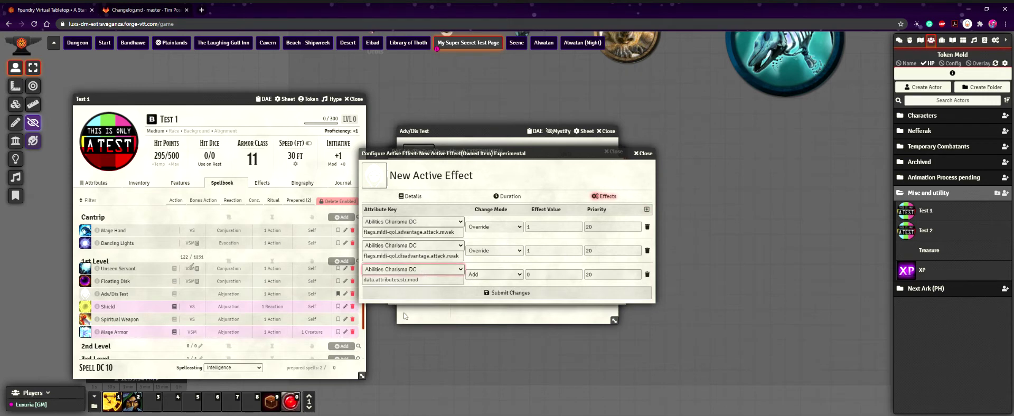
pyautogui.click(404, 314)
pyautogui.click(441, 271)
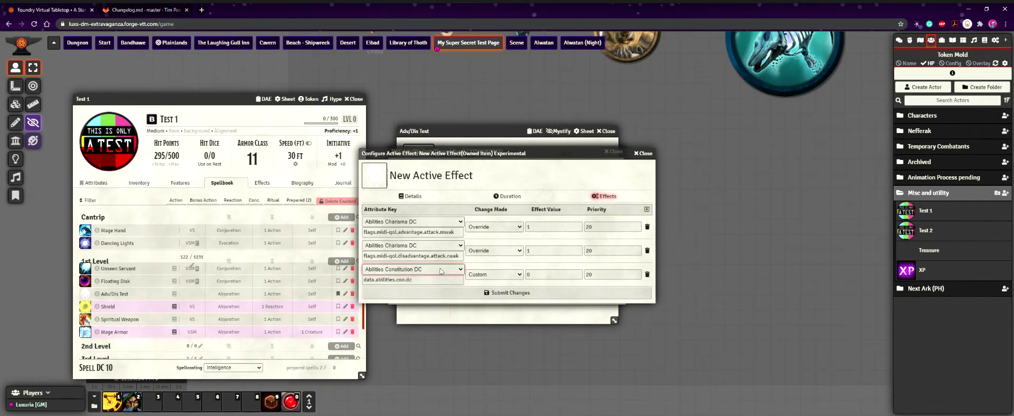
pyautogui.click(420, 325)
pyautogui.click(396, 285)
pyautogui.click(417, 270)
pyautogui.click(408, 325)
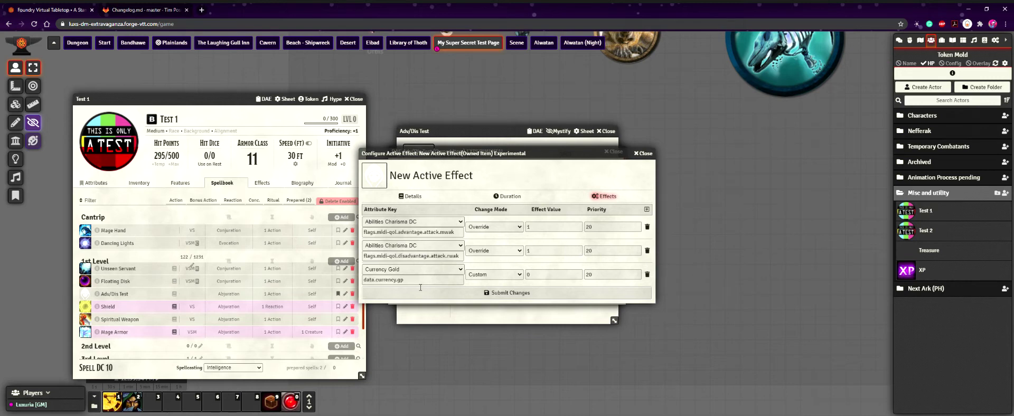
pyautogui.click(412, 244)
pyautogui.click(647, 274)
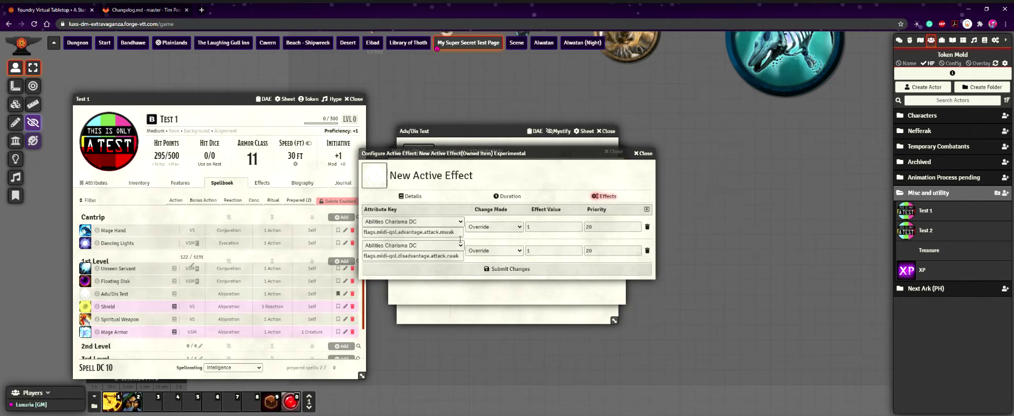
# Examine the midi-qol flag keys for advantage on mwak attacks and disadvantage on rwak attacks.
pyautogui.click(456, 235)
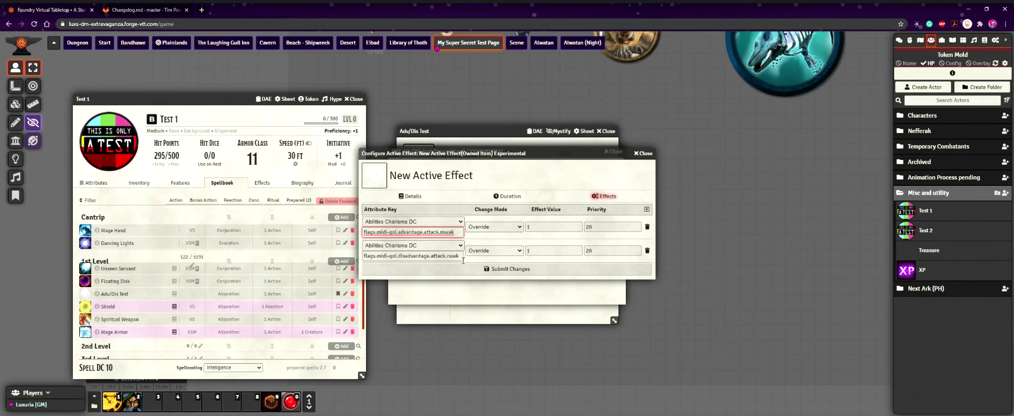
pyautogui.click(463, 260)
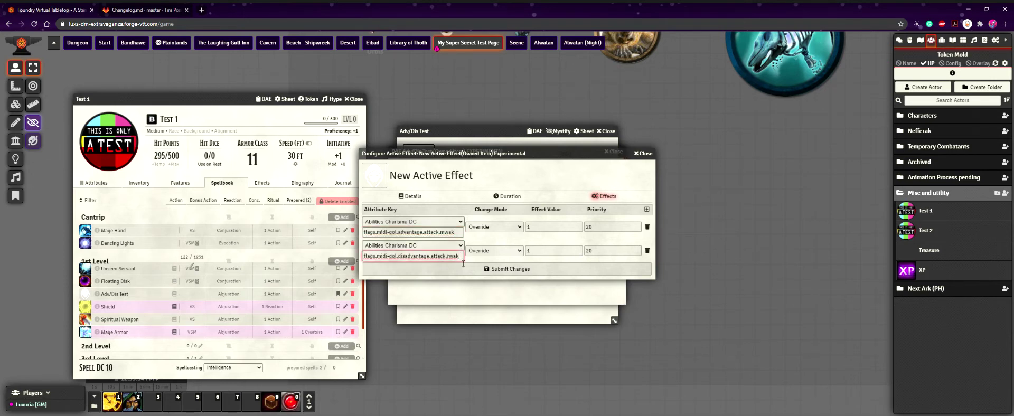
pyautogui.click(446, 234)
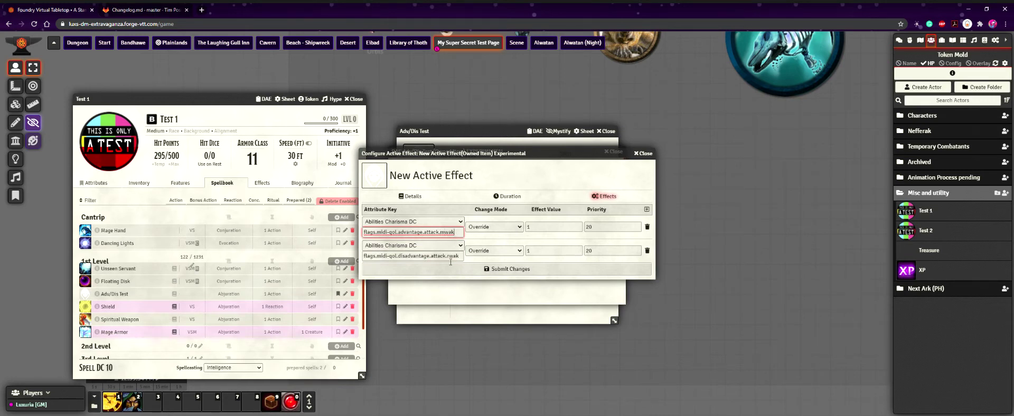
pyautogui.click(452, 257)
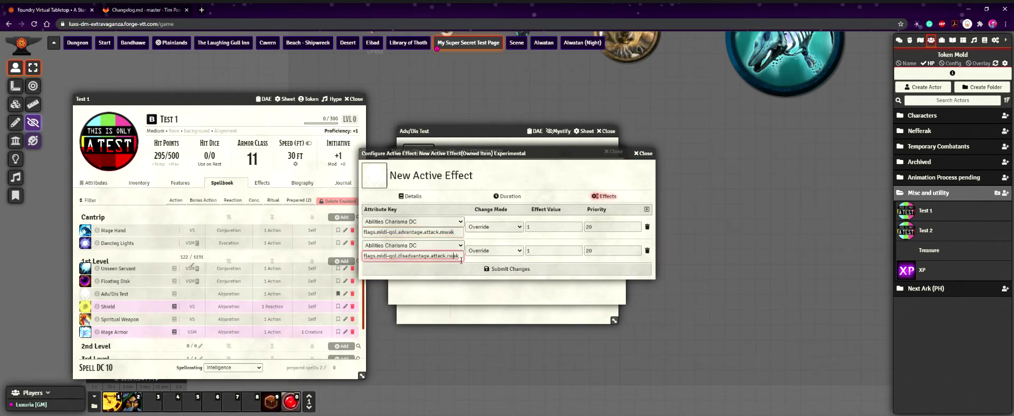
pyautogui.click(446, 233)
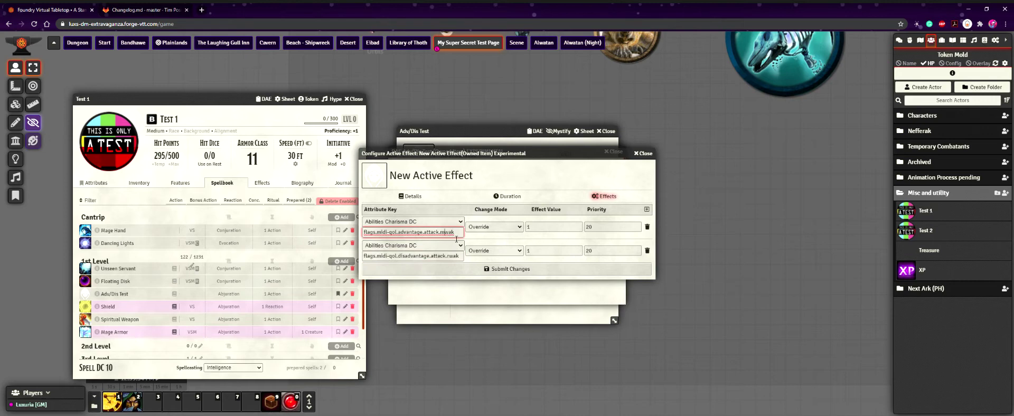
pyautogui.click(428, 257)
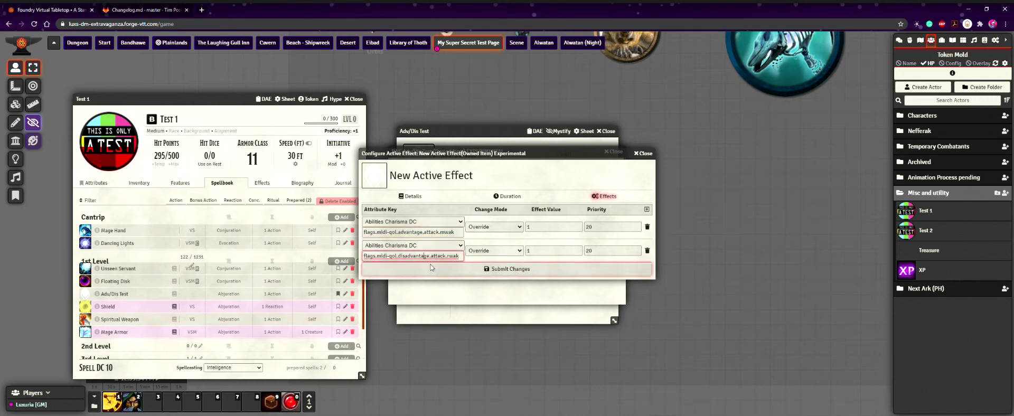
# Submit the active effect's changes and close the DAE and Adv/Dis Test item windows.
pyautogui.click(430, 268)
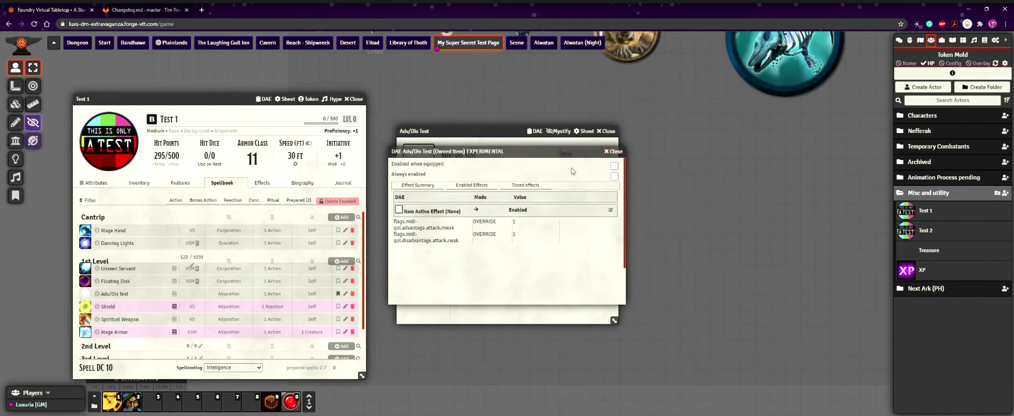
pyautogui.click(615, 152)
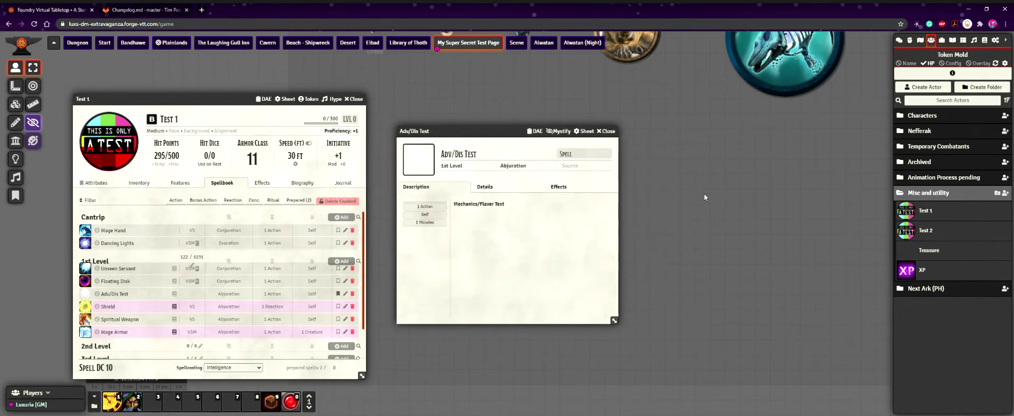
pyautogui.click(607, 131)
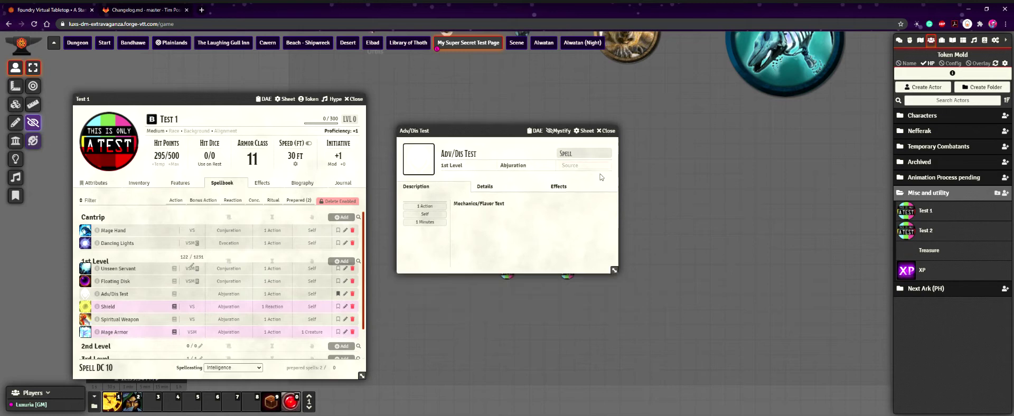
# Show the chat log, select Test 1's token, and move the Test 1 sheet off the two tokens.
pyautogui.scroll(8, 688, 254)
pyautogui.scroll(2, 687, 254)
pyautogui.moveTo(686, 254); pyautogui.dragTo(726, 116)
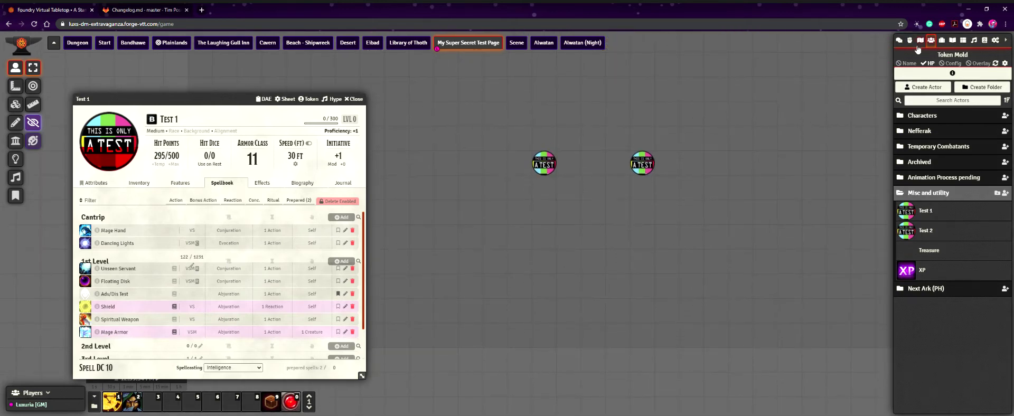
pyautogui.click(900, 42)
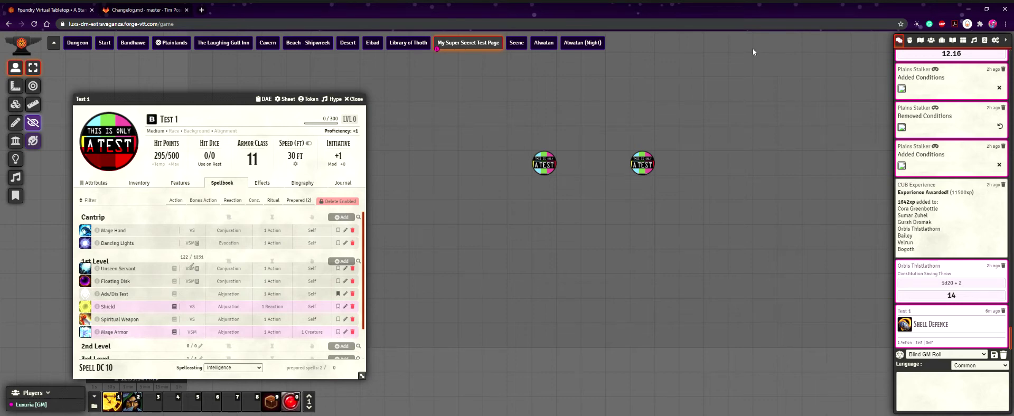
pyautogui.click(644, 157)
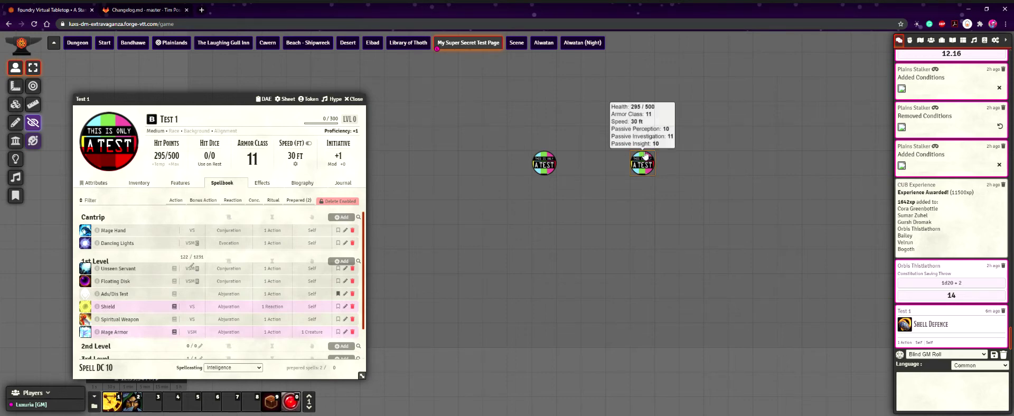
pyautogui.moveTo(236, 100); pyautogui.dragTo(786, 87)
pyautogui.moveTo(533, 81); pyautogui.dragTo(451, 95)
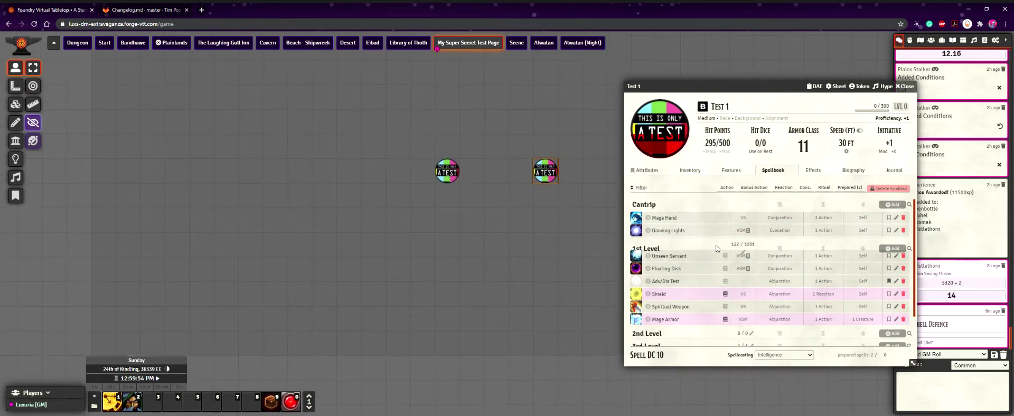
# Cast Adv/Dis Test with Test 1 and reposition the sheet so the tokens and chat log are clear.
pyautogui.click(640, 284)
pyautogui.click(539, 248)
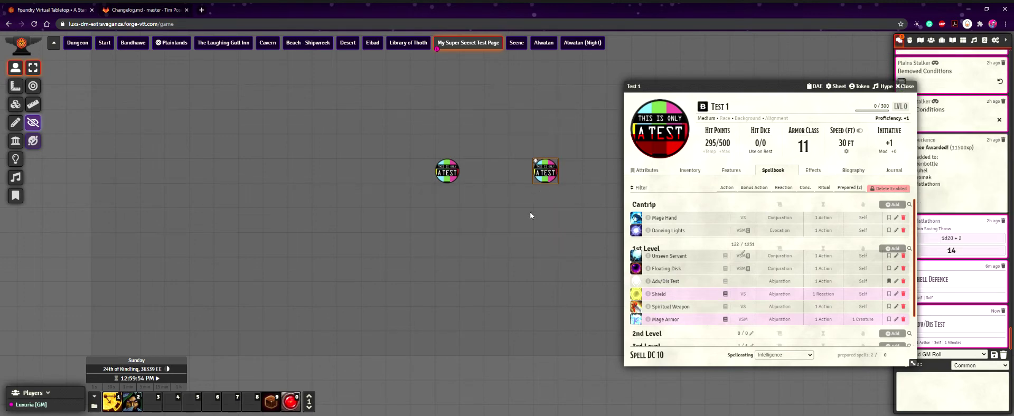
pyautogui.click(495, 240)
pyautogui.moveTo(690, 90); pyautogui.dragTo(683, 73)
pyautogui.moveTo(553, 107); pyautogui.dragTo(536, 168)
pyautogui.scroll(-2, 528, 140)
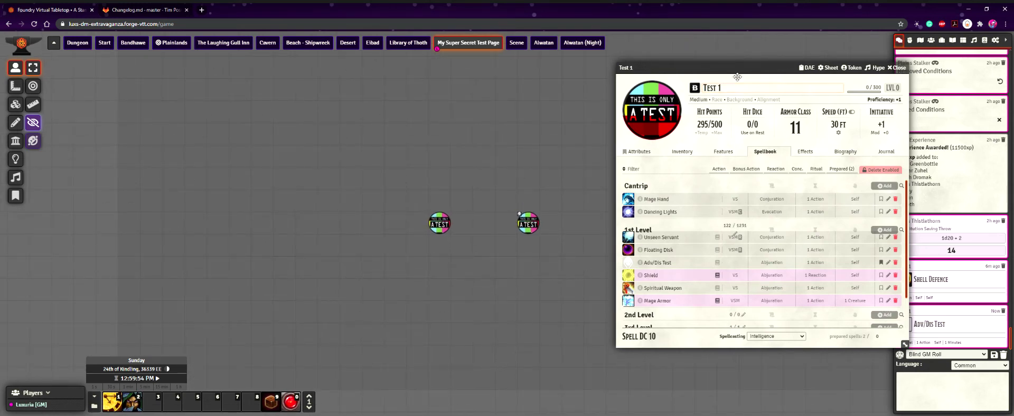
pyautogui.moveTo(735, 71); pyautogui.dragTo(700, 65)
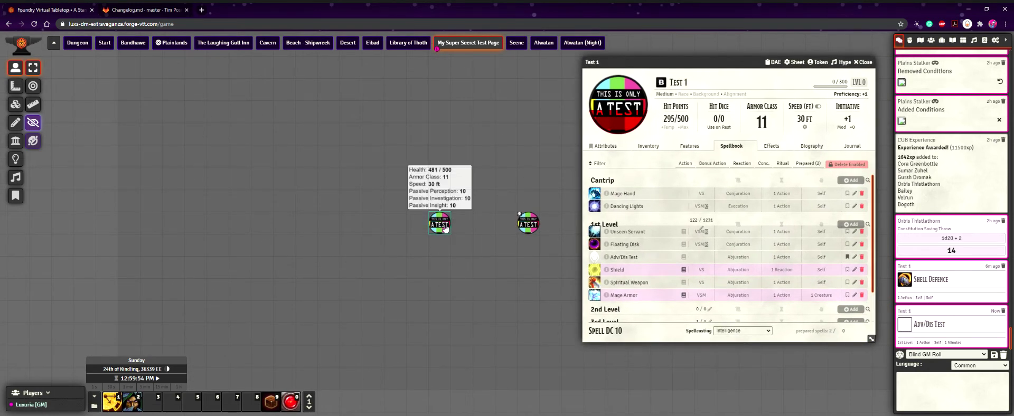
# Check the Adv/Dis Test effect applied to Test 1 in its DAE window, and close that window.
pyautogui.click(773, 62)
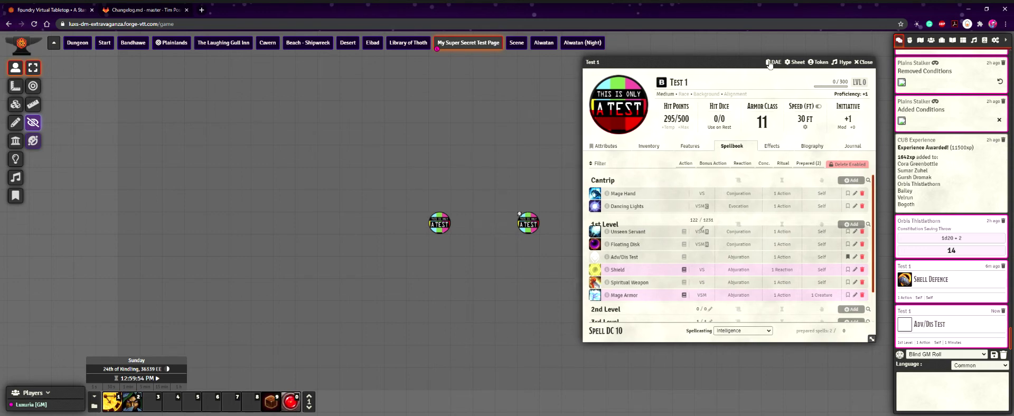
pyautogui.click(610, 189)
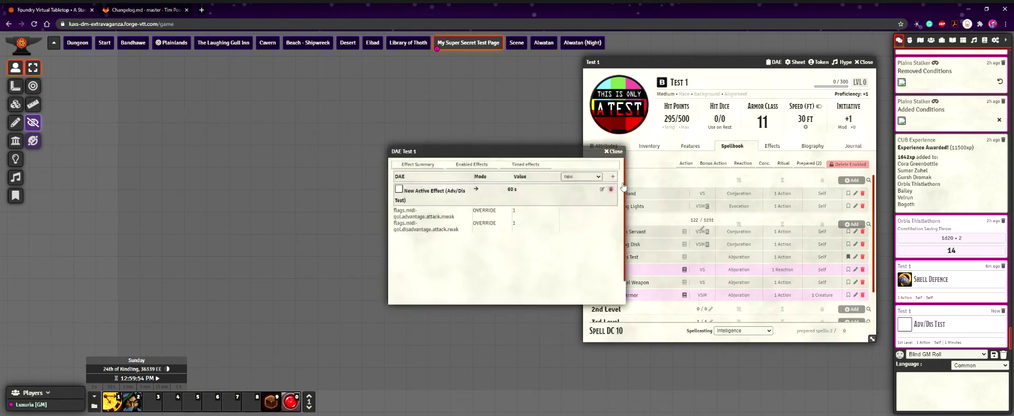
pyautogui.click(613, 152)
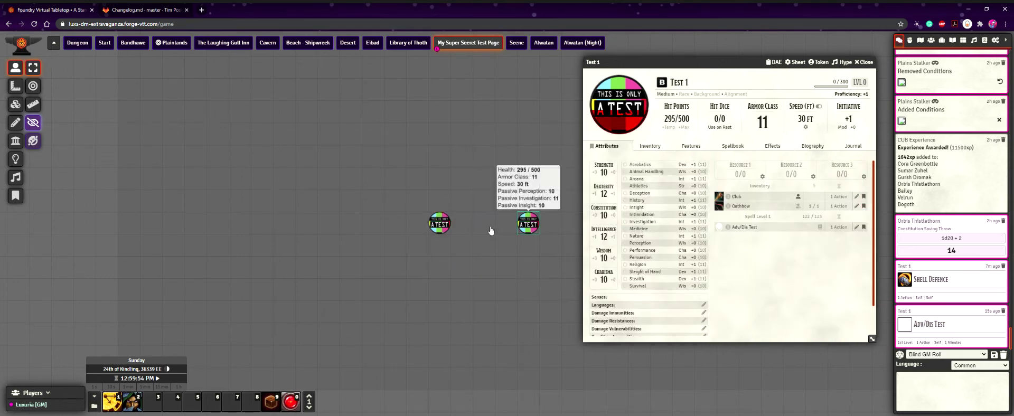
# Target Test 2's token and attack it from Test 1's attributes with the Club and the Oathbow.
pyautogui.click(439, 224)
pyautogui.click(720, 197)
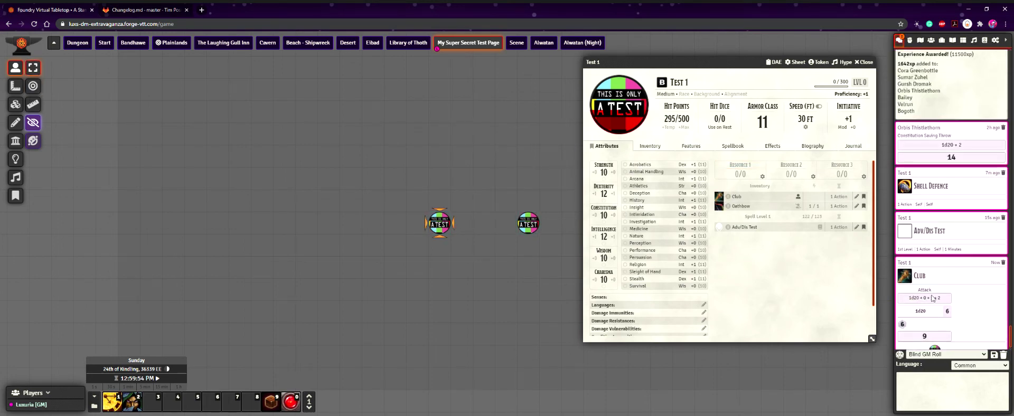
pyautogui.click(720, 207)
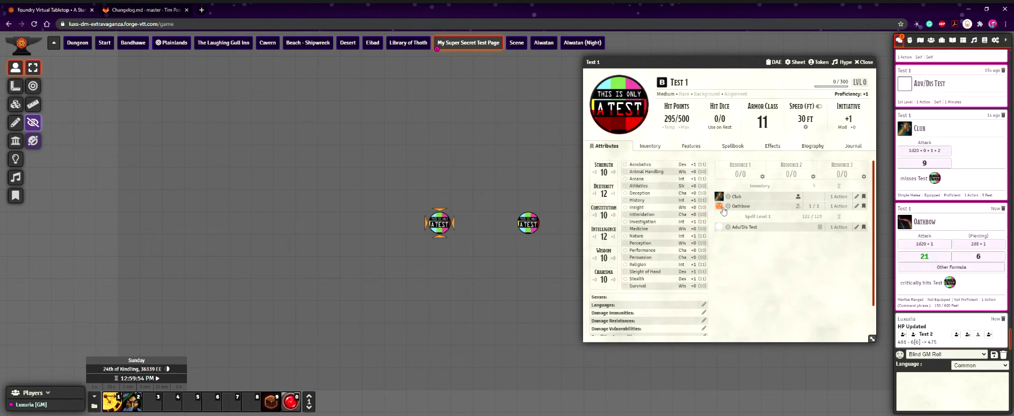
pyautogui.click(925, 253)
pyautogui.click(720, 227)
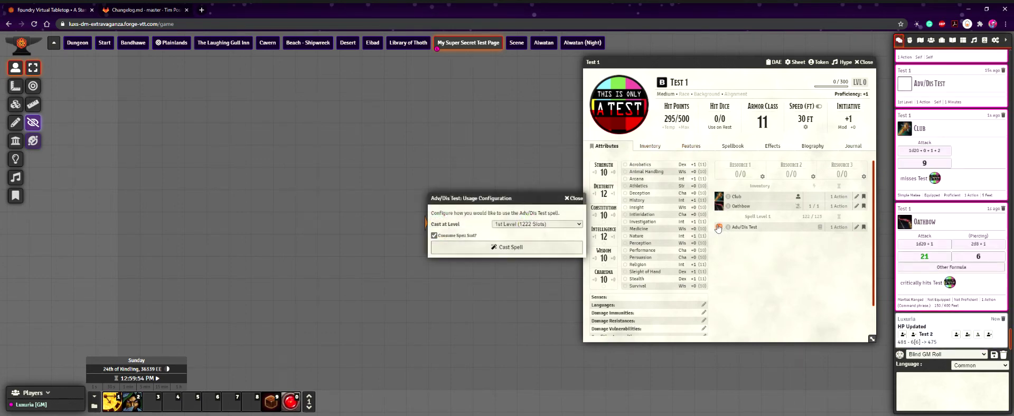
pyautogui.click(574, 199)
pyautogui.moveTo(533, 217)
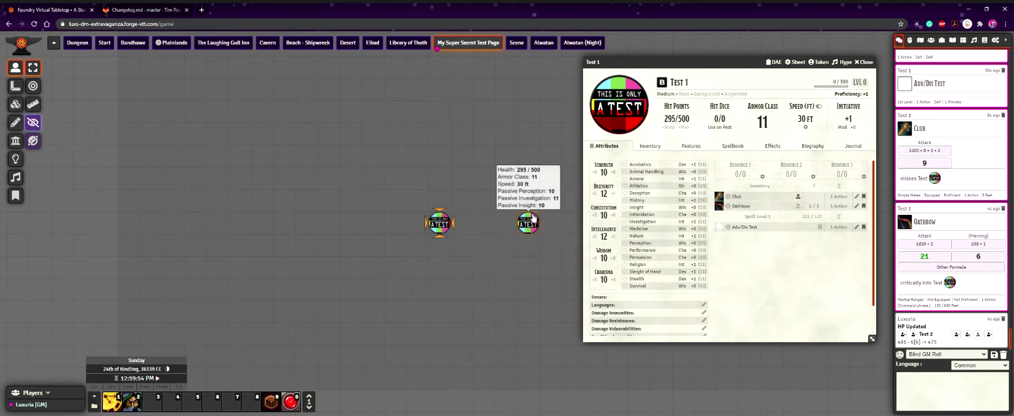
# Cast Adv/Dis Test with Test 1 and attack Test 2 with the Club and the Oathbow under the effect.
pyautogui.click(719, 228)
pyautogui.click(484, 247)
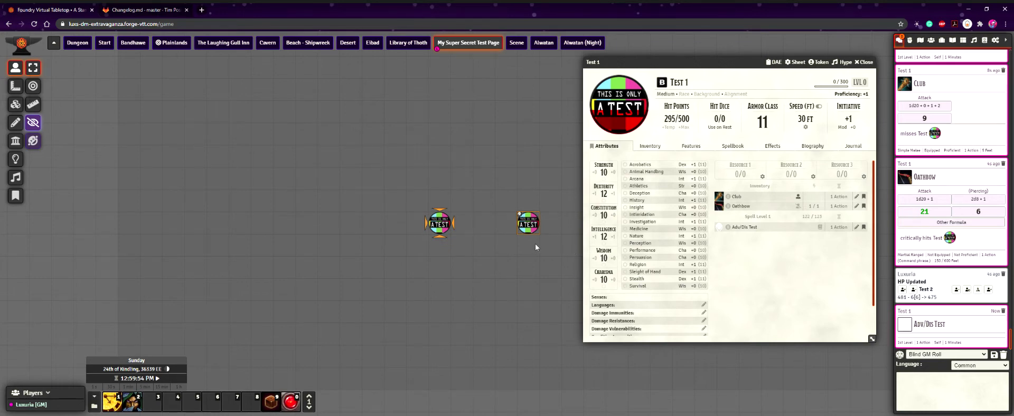
pyautogui.click(720, 196)
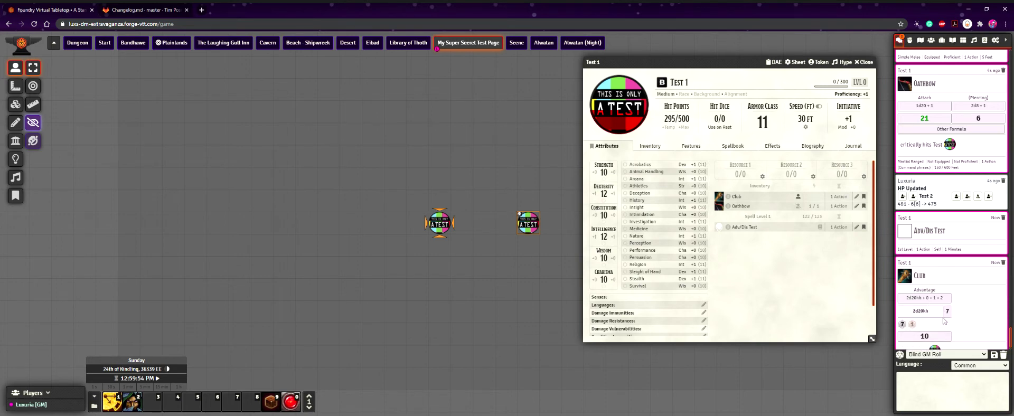
pyautogui.click(932, 305)
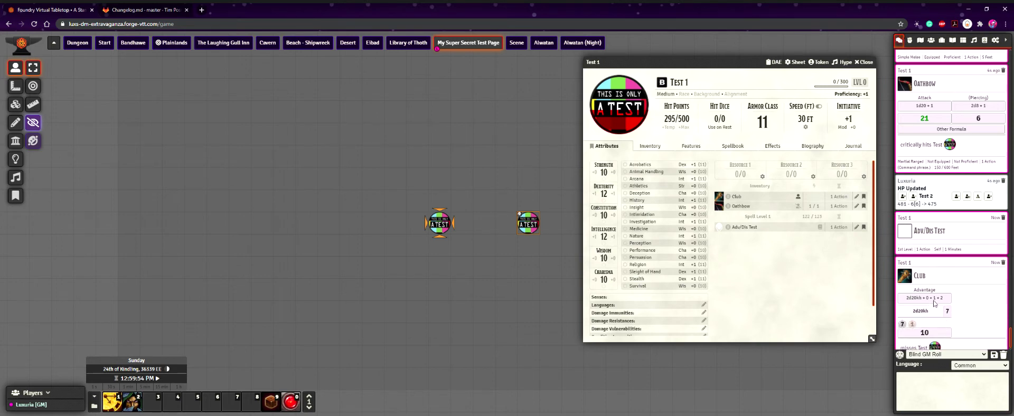
pyautogui.keyDown('ctrl'); pyautogui.click(719, 206); pyautogui.keyUp('ctrl')
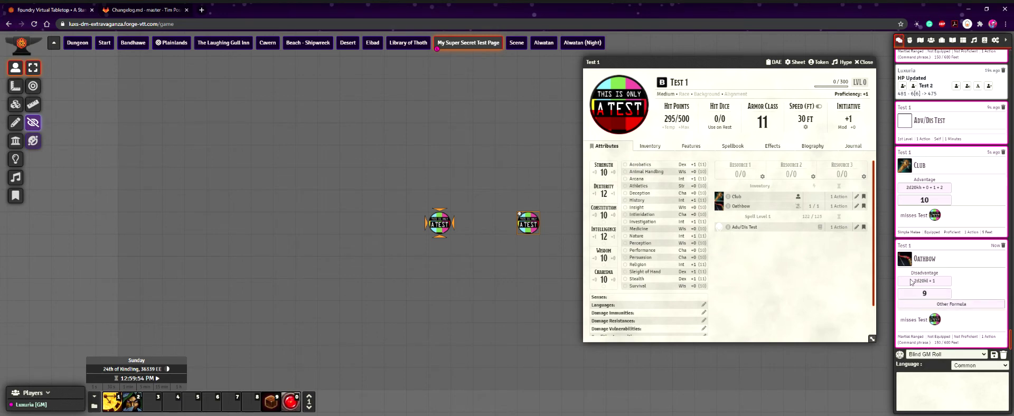
# Advance the game clock by 1 minute while watching the timed effect in Test 1's DAE window, and close that window.
pyautogui.click(772, 62)
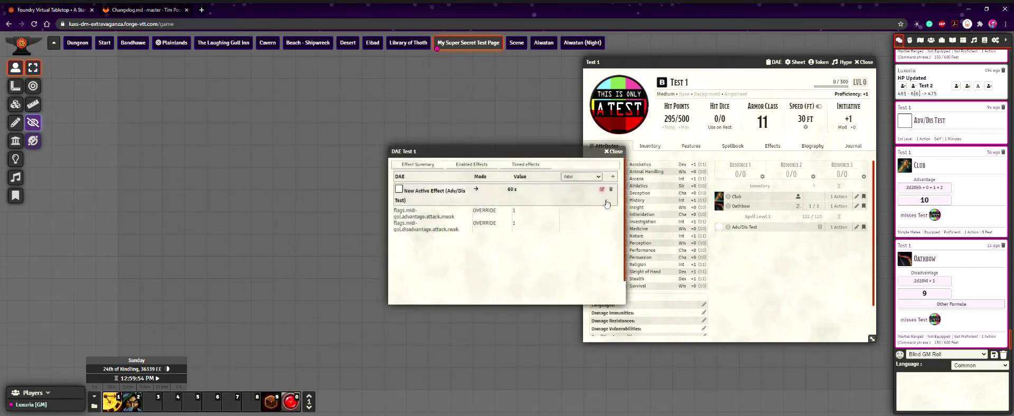
pyautogui.click(127, 387)
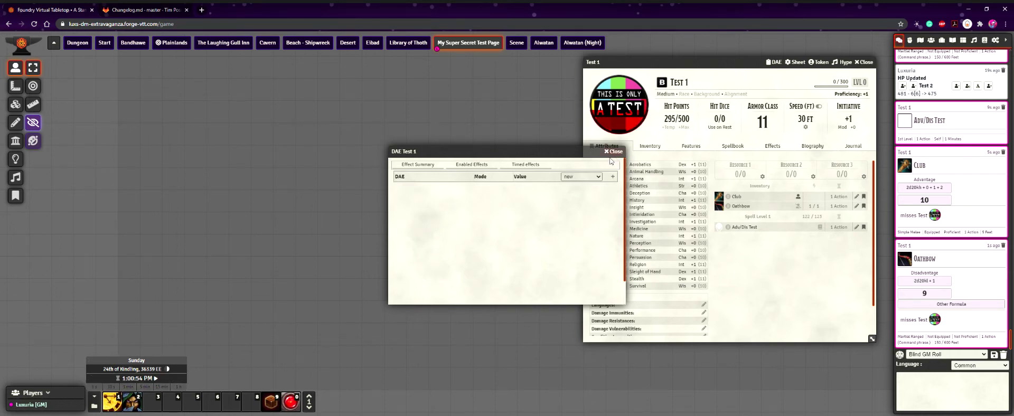
pyautogui.moveTo(144, 387)
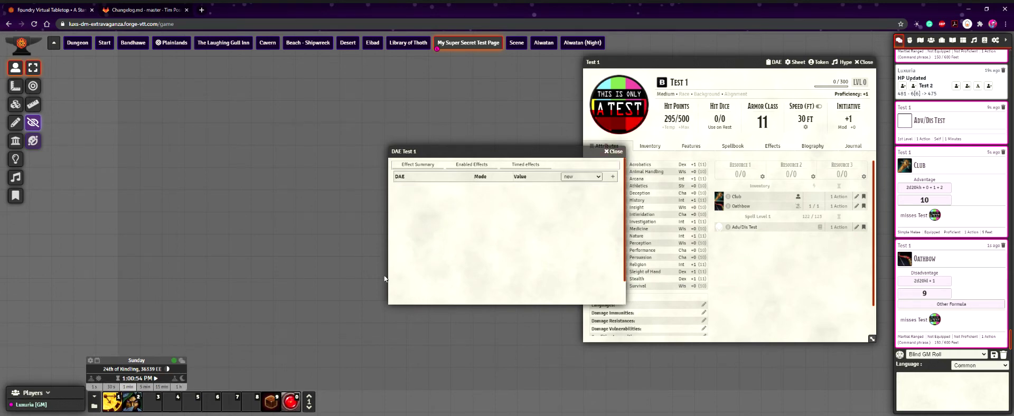
pyautogui.click(613, 151)
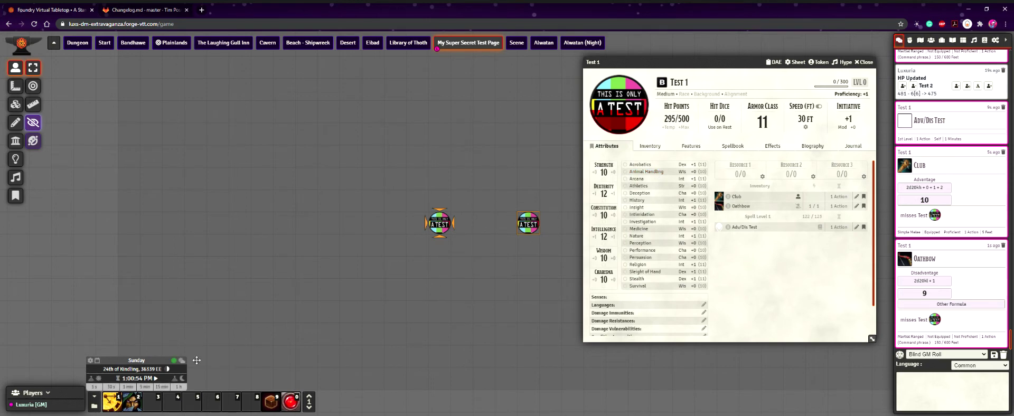
# Attack Test 2 again with Test 1's Club and Oathbow, and deselect Test 1's token.
pyautogui.click(719, 198)
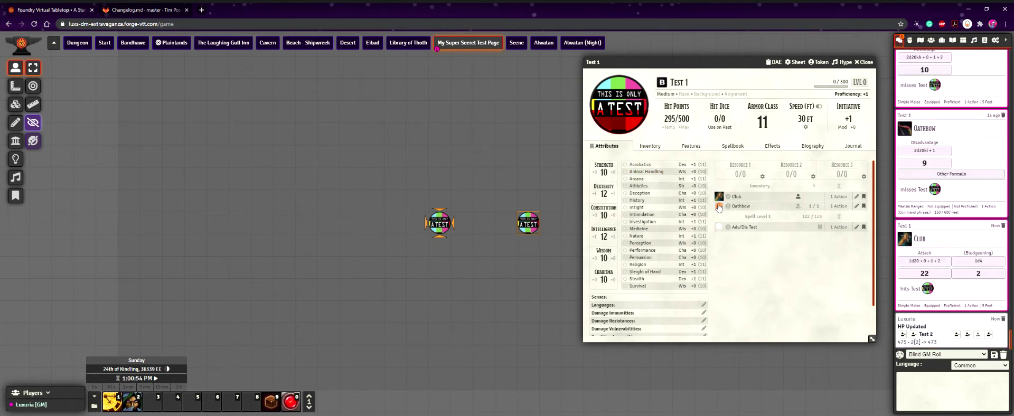
pyautogui.click(719, 206)
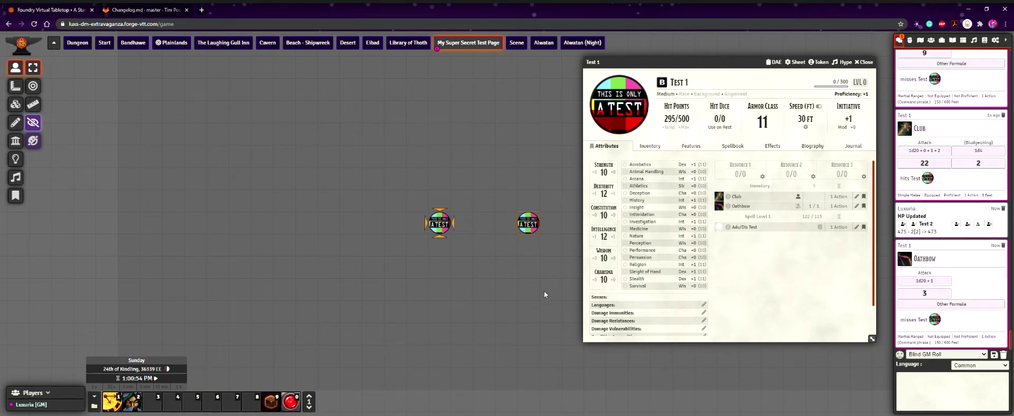
pyautogui.moveTo(500, 276); pyautogui.dragTo(458, 313)
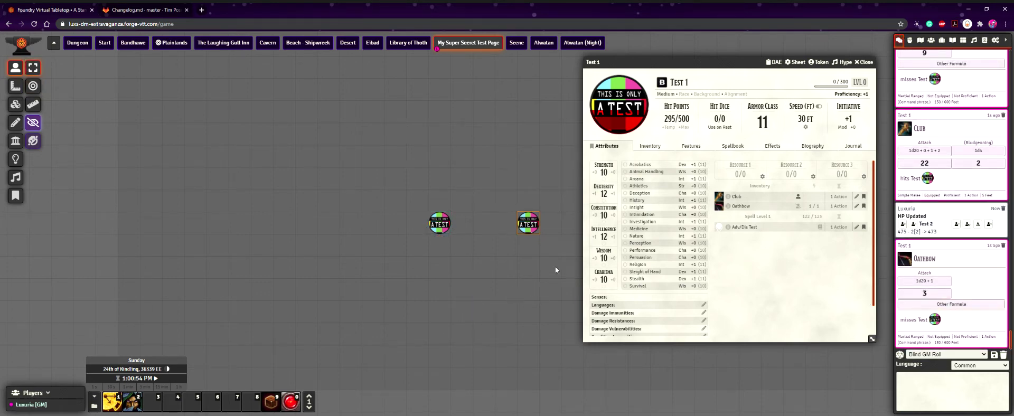
# Open the Shell Defence feature from Test 1's features and compare its description with its DAE effect summary.
pyautogui.click(663, 147)
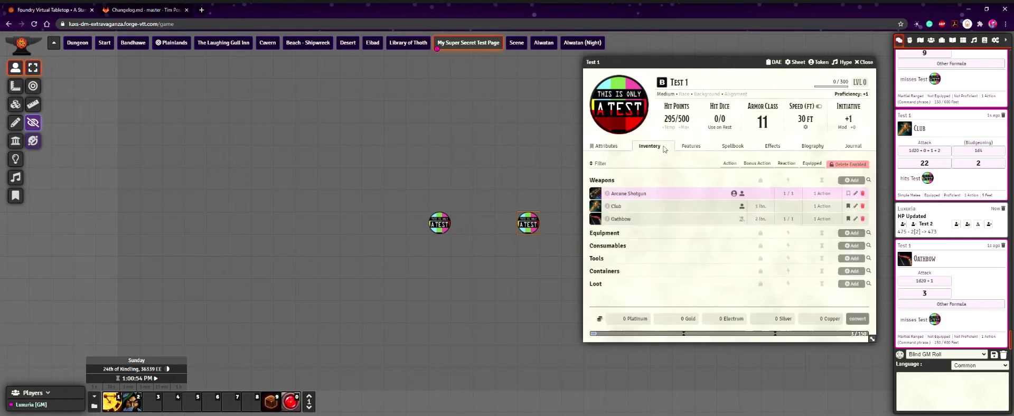
pyautogui.click(692, 147)
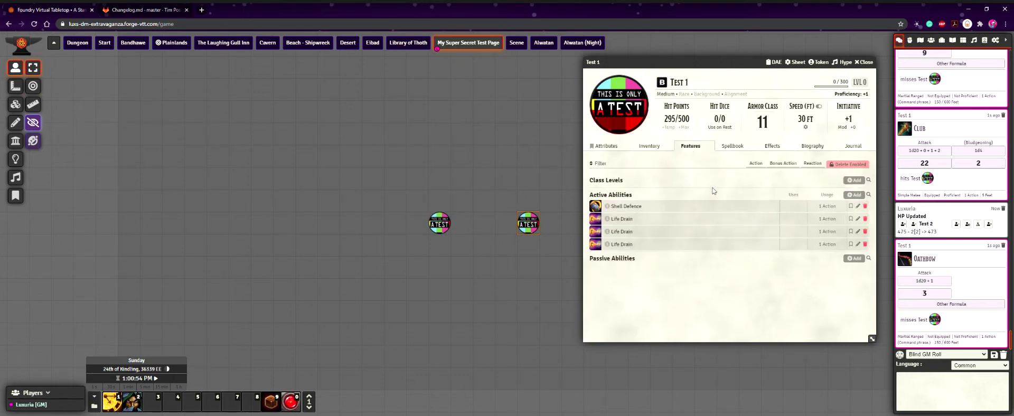
pyautogui.click(857, 207)
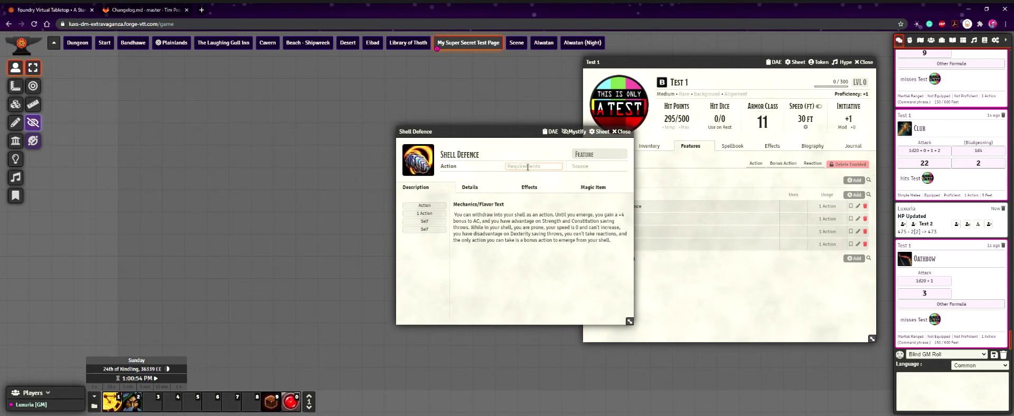
pyautogui.click(551, 131)
pyautogui.moveTo(532, 140); pyautogui.dragTo(291, 161)
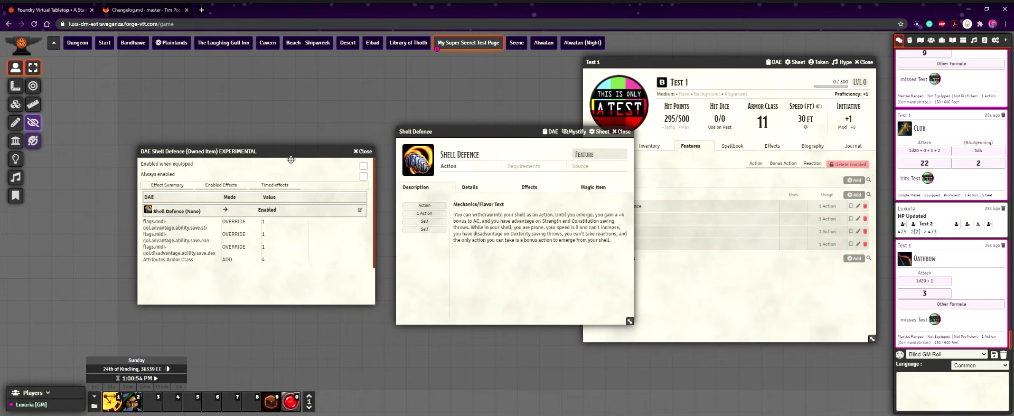
pyautogui.moveTo(291, 159)
pyautogui.mouseDown()
pyautogui.moveTo(558, 169)
pyautogui.moveTo(357, 138)
pyautogui.moveTo(267, 148)
pyautogui.moveTo(289, 158)
pyautogui.mouseUp()
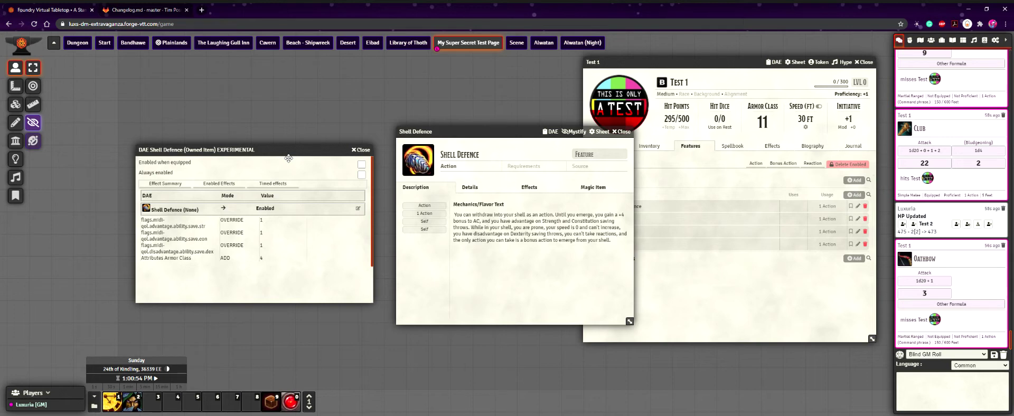
pyautogui.moveTo(289, 159); pyautogui.dragTo(547, 168)
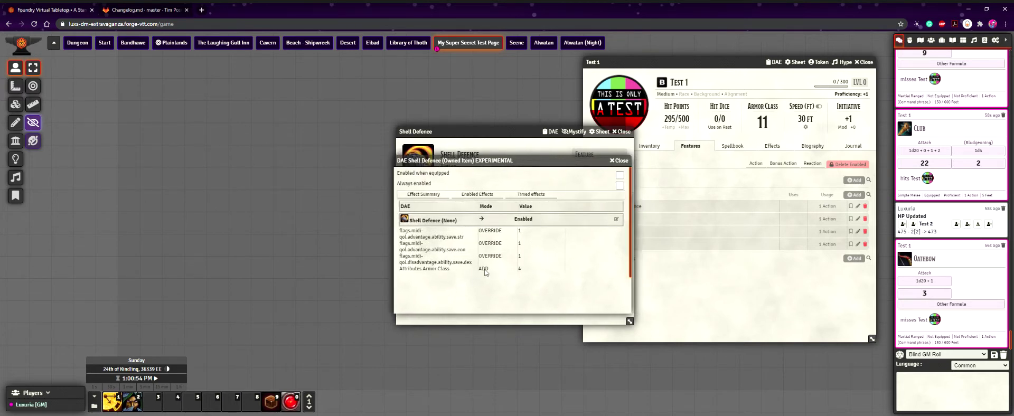
# Open the Shell Defence active effect's configuration and examine the attribute keys, change modes and values of its effects.
pyautogui.click(616, 219)
pyautogui.click(581, 196)
pyautogui.moveTo(530, 158); pyautogui.dragTo(551, 148)
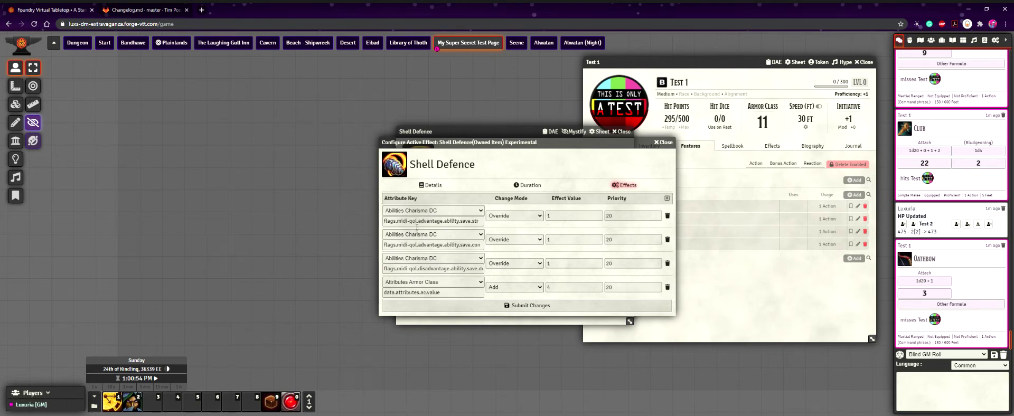
pyautogui.click(415, 222)
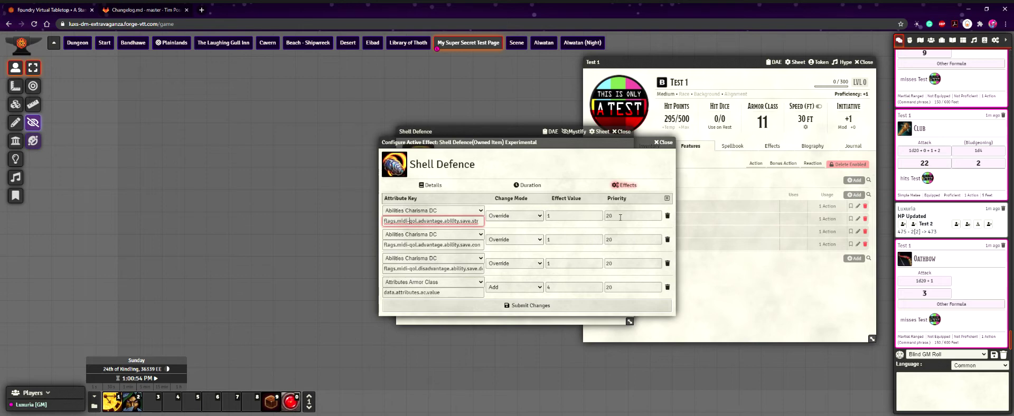
pyautogui.moveTo(554, 148); pyautogui.dragTo(512, 144)
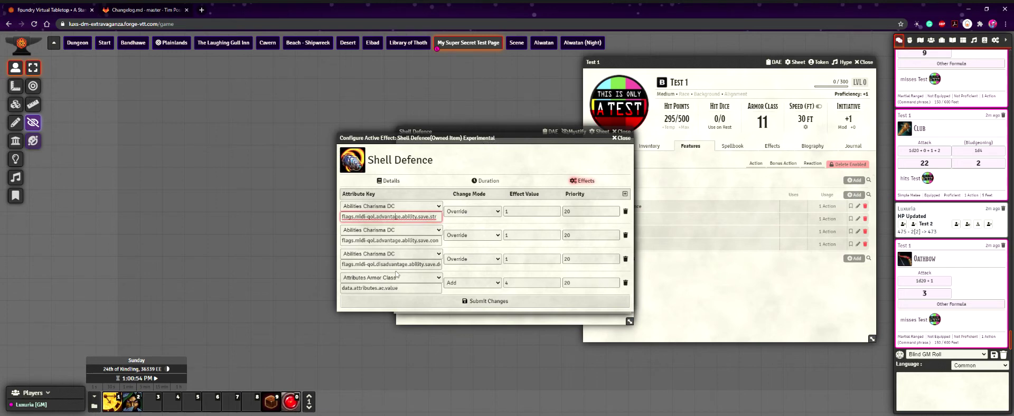
# Check the end of the third effect's disadvantage save key, and close the effect configuration and the DAE window.
pyautogui.click(422, 267)
pyautogui.press('End')
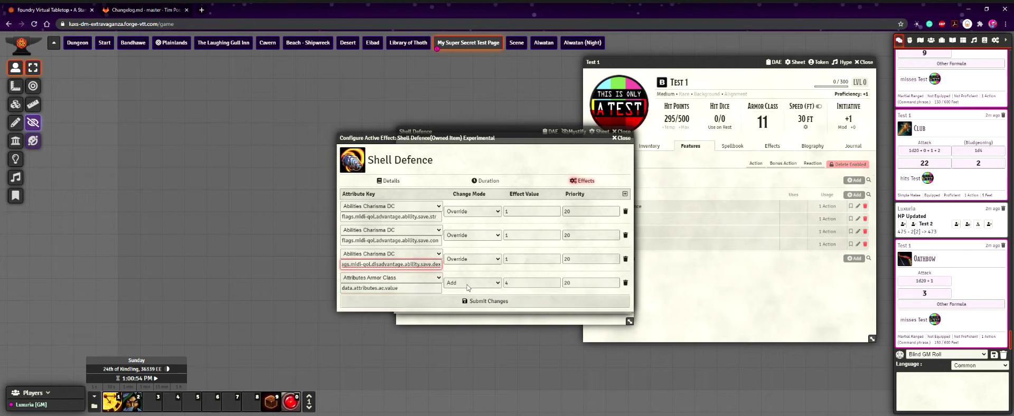
pyautogui.click(515, 160)
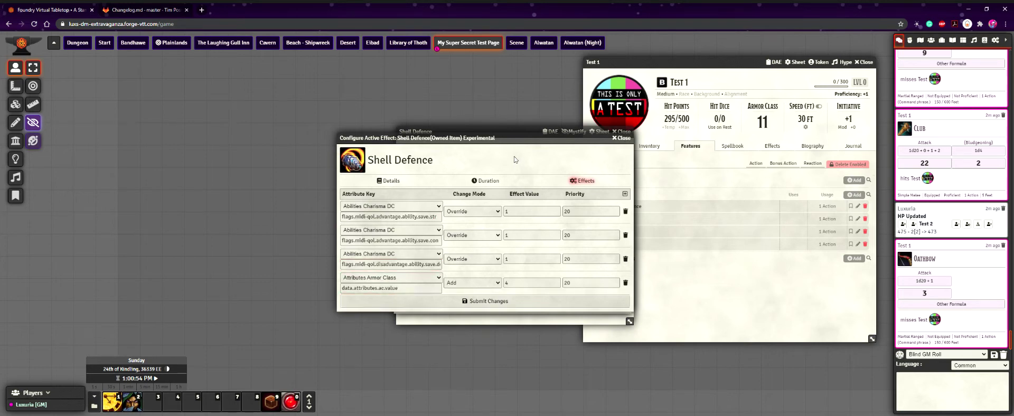
pyautogui.moveTo(509, 139); pyautogui.dragTo(523, 141)
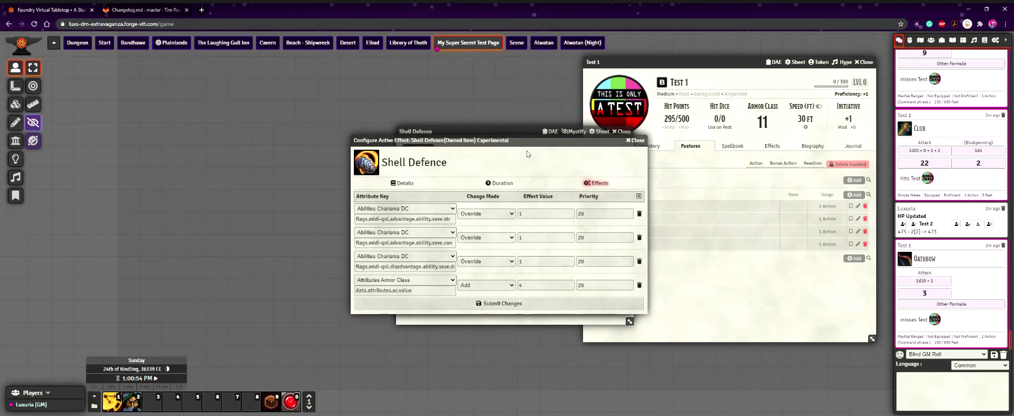
pyautogui.click(634, 140)
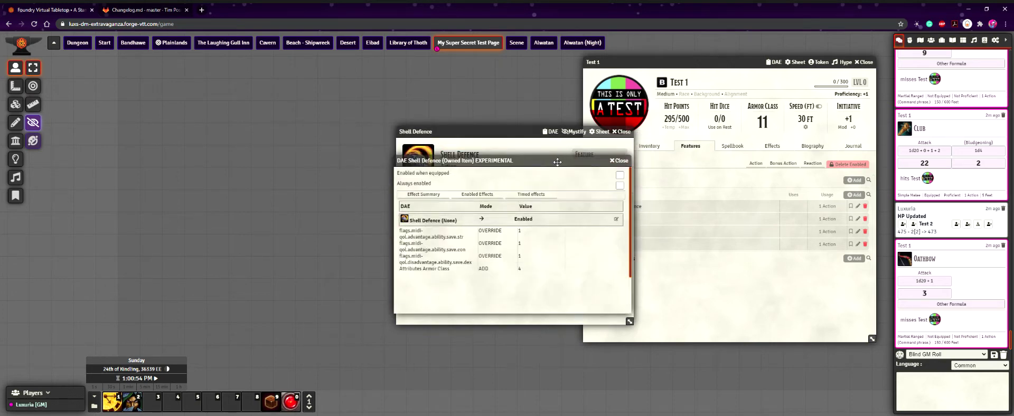
pyautogui.click(618, 161)
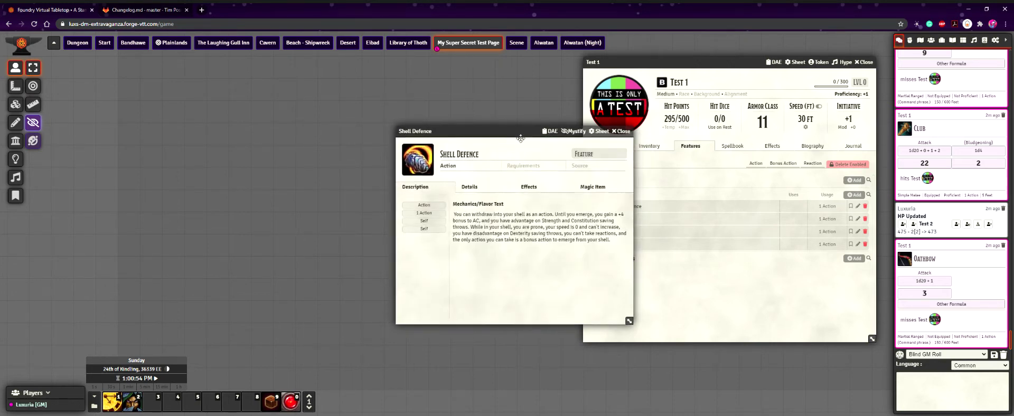
# Move the Shell Defence and Test 1 sheets clear of the two tokens and show Test 1's attributes.
pyautogui.moveTo(520, 138); pyautogui.dragTo(299, 107)
pyautogui.moveTo(675, 67); pyautogui.dragTo(659, 61)
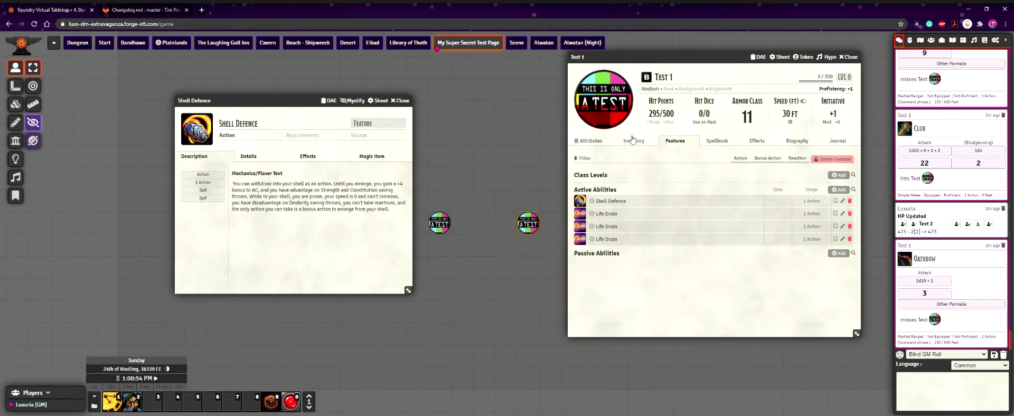
pyautogui.click(591, 141)
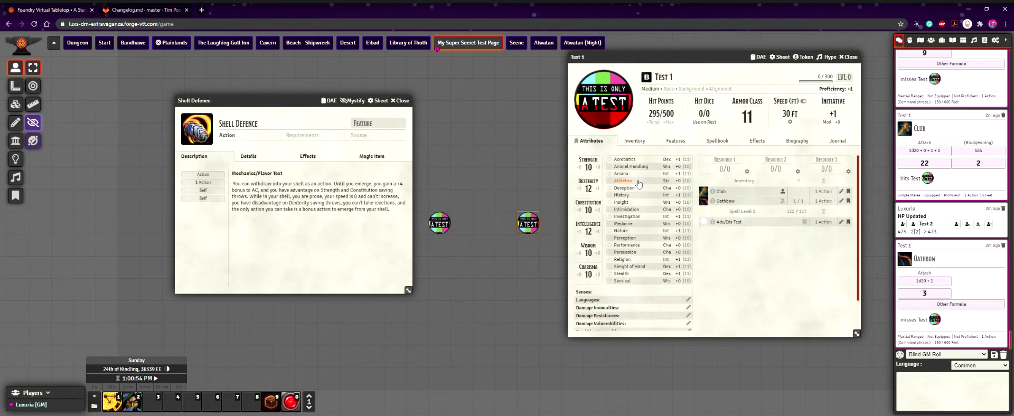
# Roll normal Strength, Constitution and Dexterity saving throws for Test 1.
pyautogui.click(588, 160)
pyautogui.click(561, 236)
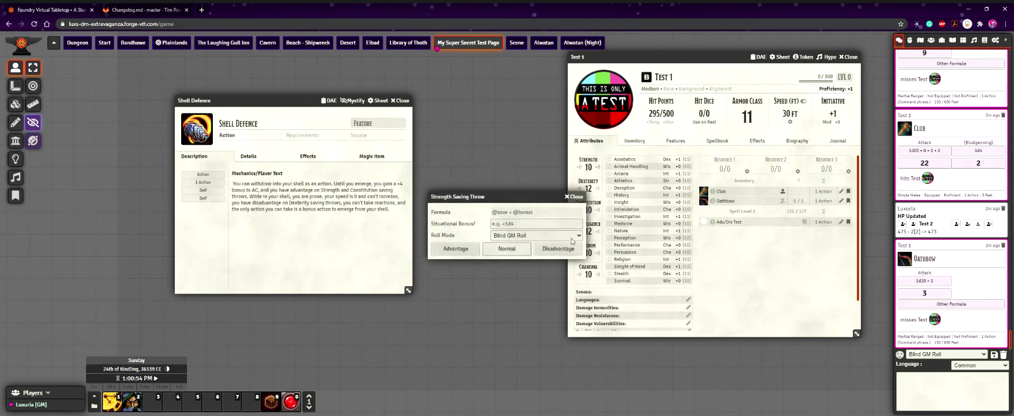
pyautogui.click(506, 250)
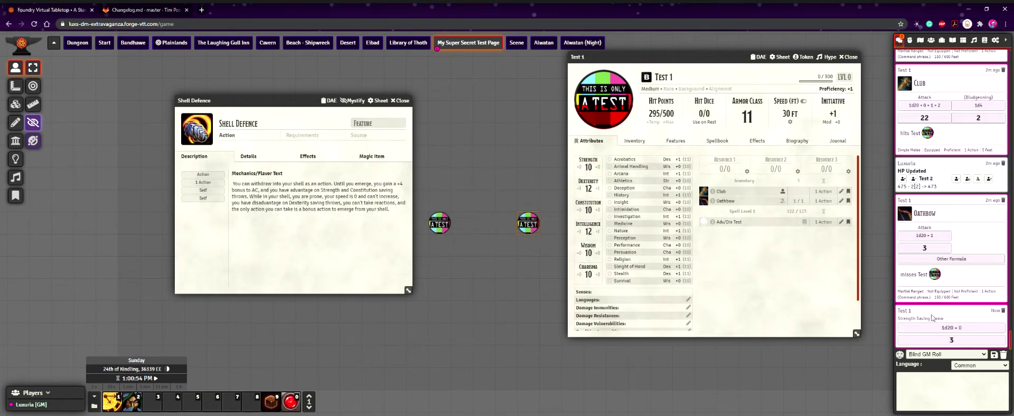
pyautogui.click(586, 205)
pyautogui.click(516, 240)
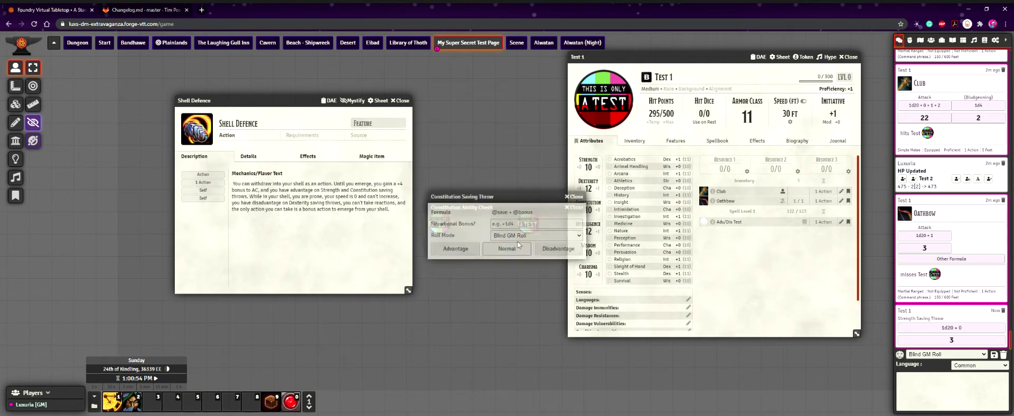
pyautogui.click(507, 252)
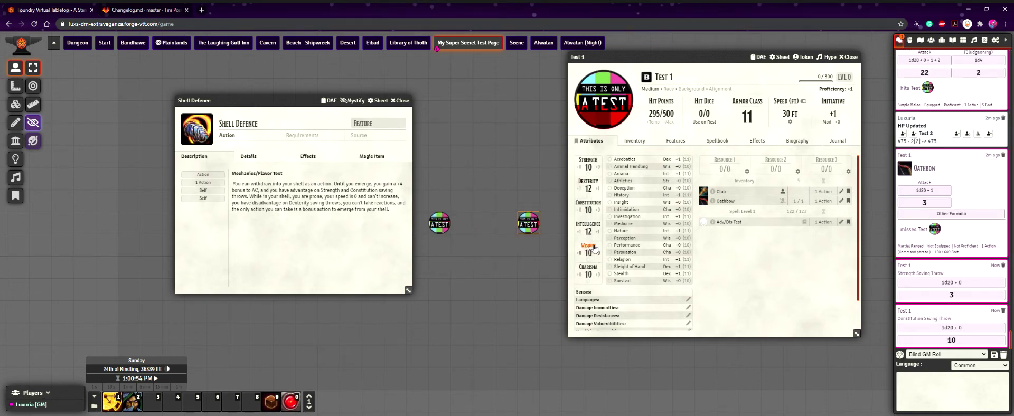
pyautogui.click(588, 182)
pyautogui.click(529, 241)
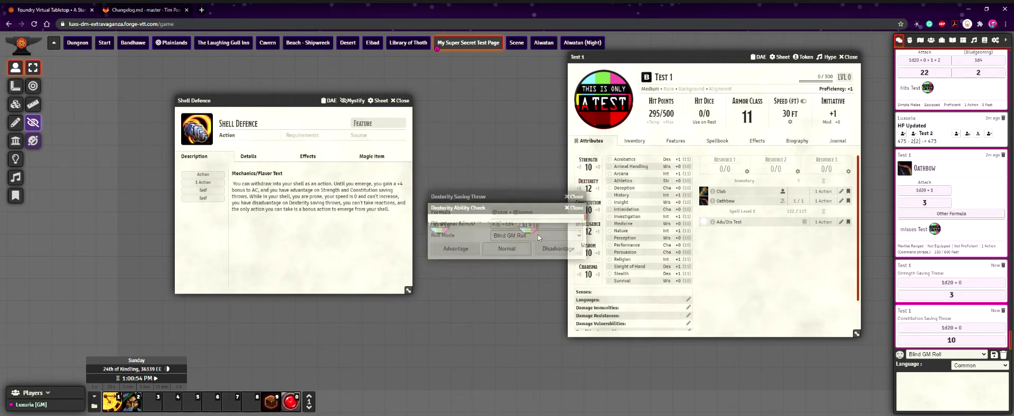
pyautogui.click(523, 253)
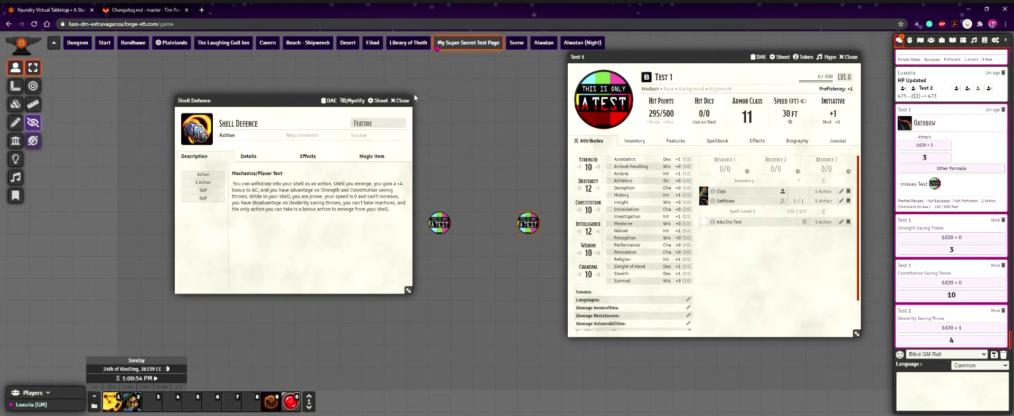
# Use the Shell Defence feature from Test 1's active abilities.
pyautogui.click(647, 142)
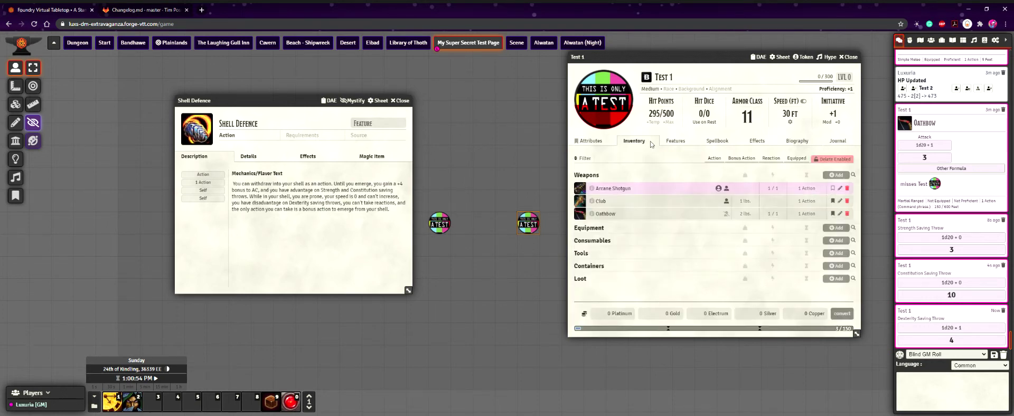
pyautogui.click(684, 139)
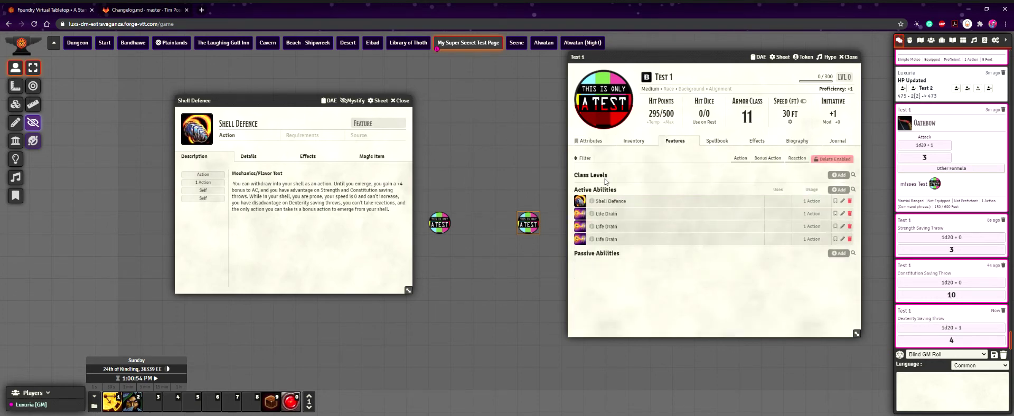
pyautogui.click(587, 202)
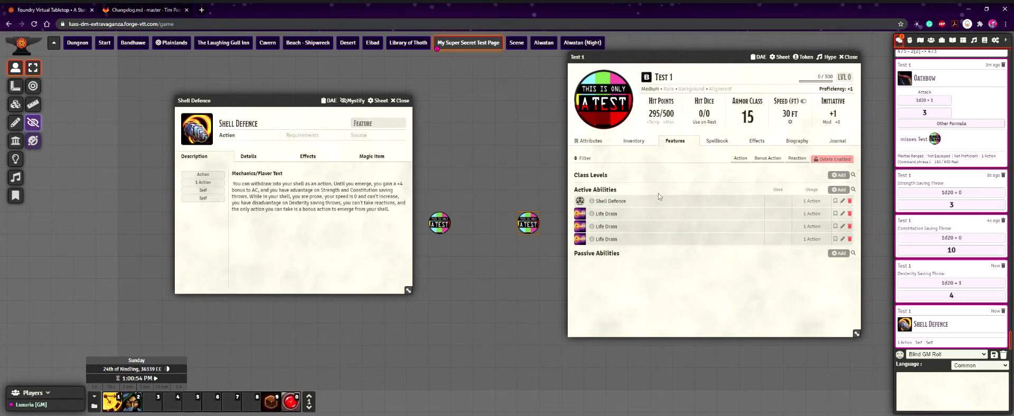
# Return to Test 1's attributes and roll Strength, Constitution and Dexterity saving throws with Shell Defence active.
pyautogui.click(634, 141)
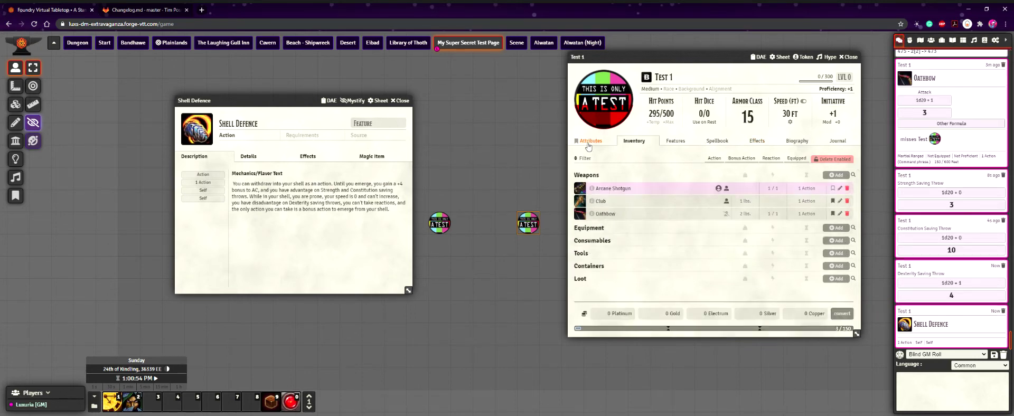
pyautogui.click(588, 141)
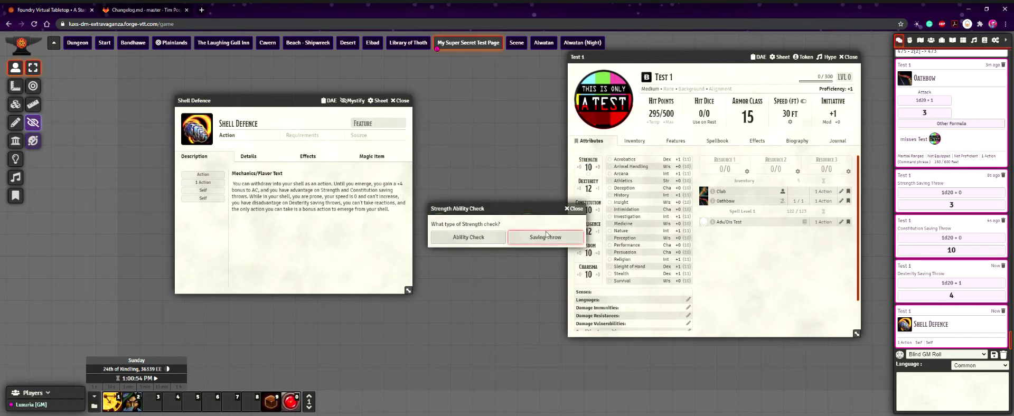
pyautogui.click(588, 159)
pyautogui.click(550, 237)
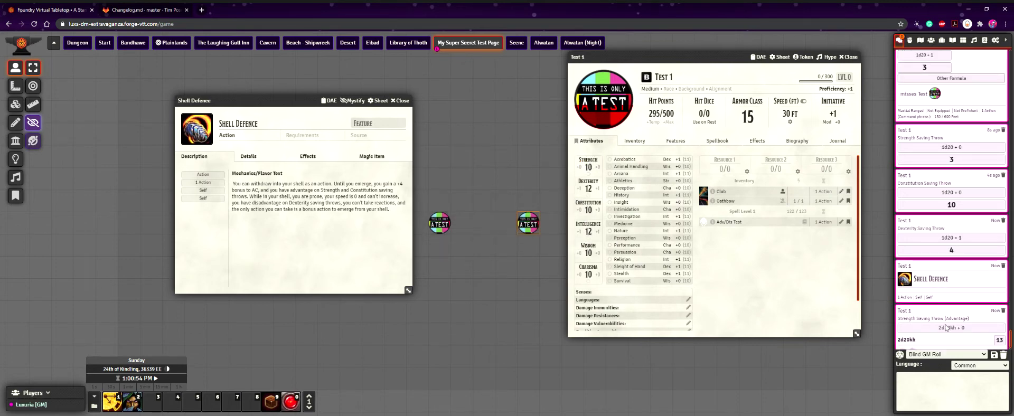
pyautogui.click(588, 204)
pyautogui.click(553, 237)
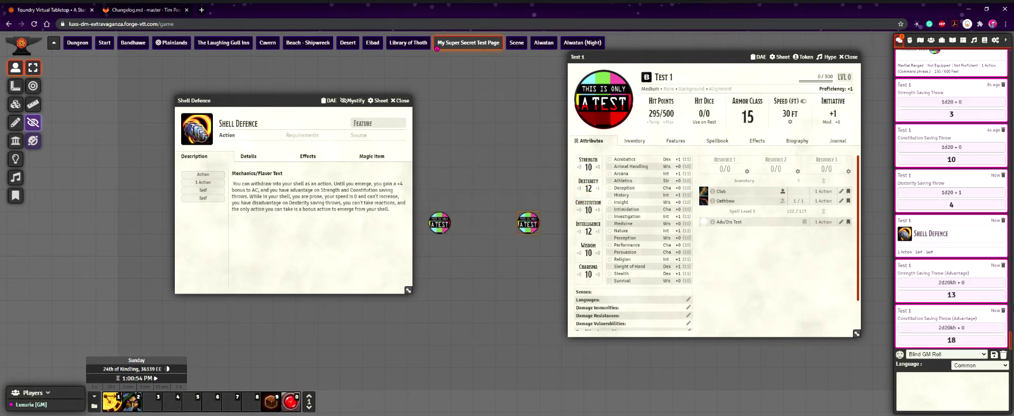
pyautogui.click(587, 181)
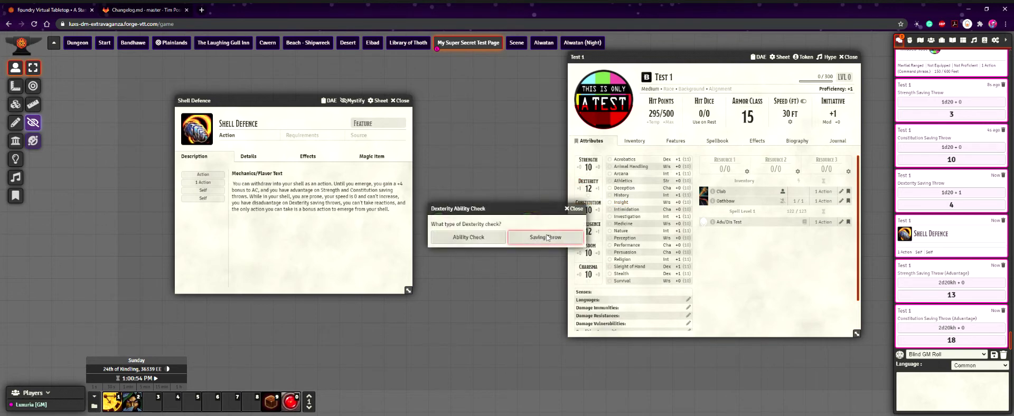
pyautogui.keyDown('ctrl'); pyautogui.click(549, 238); pyautogui.keyUp('ctrl')
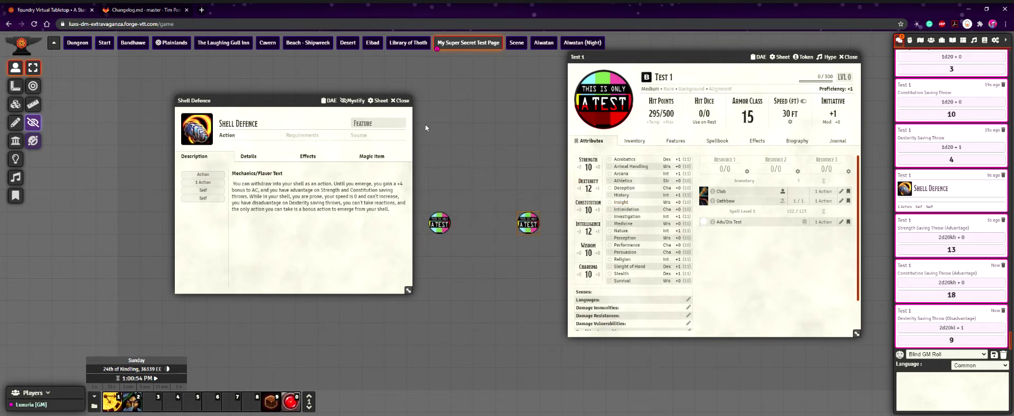
# Delete the Shell Defence active effect from Test 1 in DAE, and close the DAE window and the Shell Defence sheet.
pyautogui.click(763, 57)
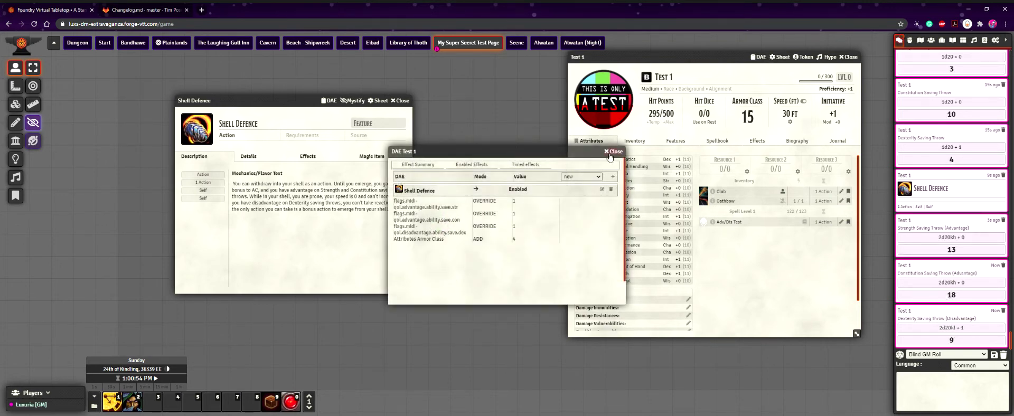
pyautogui.click(614, 193)
pyautogui.click(614, 152)
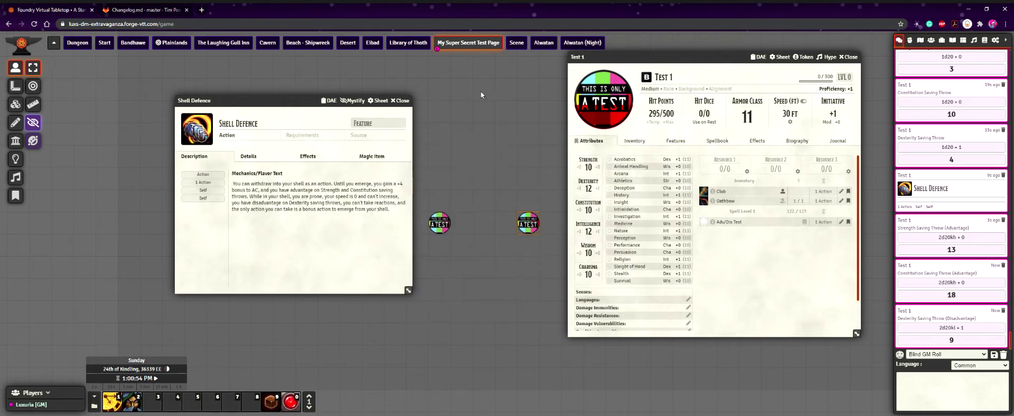
pyautogui.click(401, 100)
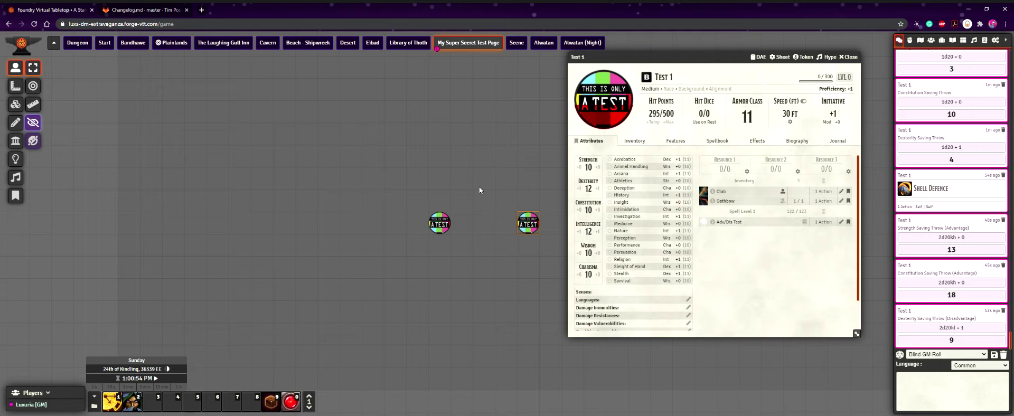
# Switch to the midi-qol Changelog.md on GitLab and examine its address and the listed advantage and disadvantage flags.
pyautogui.click(148, 10)
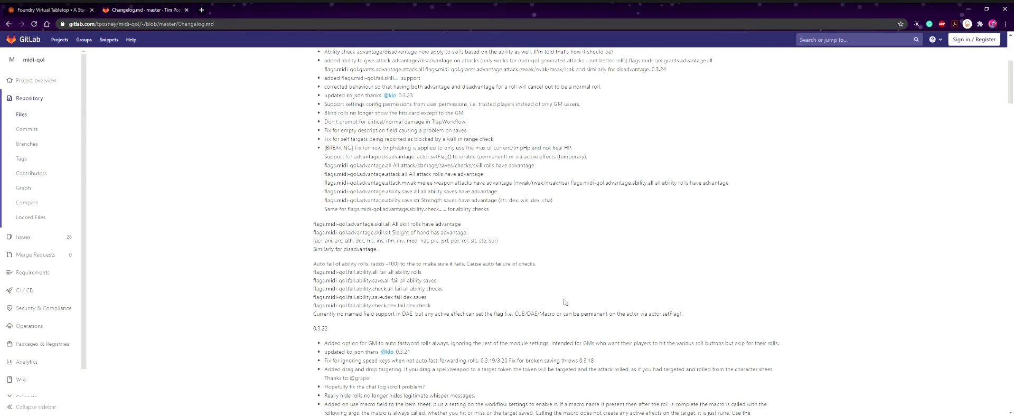
pyautogui.scroll(1, 561, 299)
pyautogui.scroll(2, 559, 300)
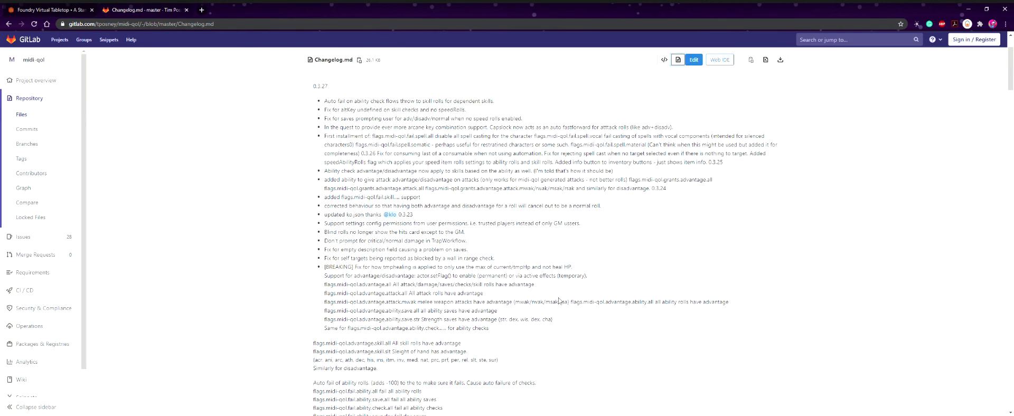
pyautogui.click(224, 26)
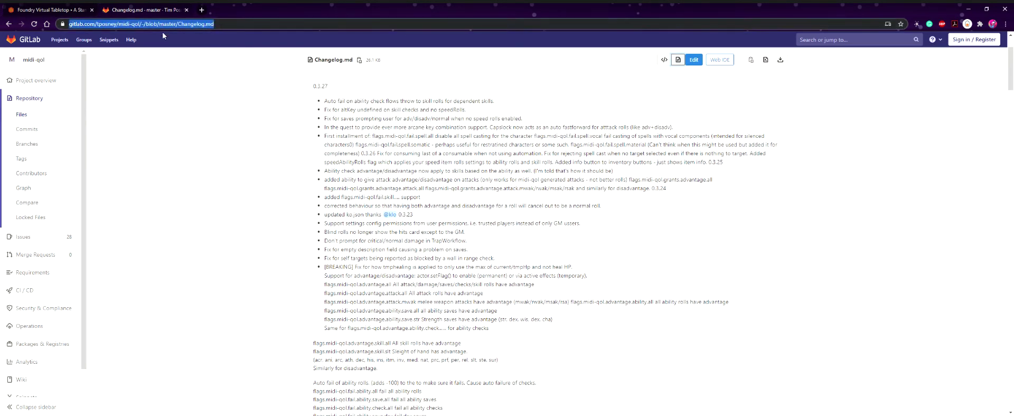
pyautogui.press('Return')
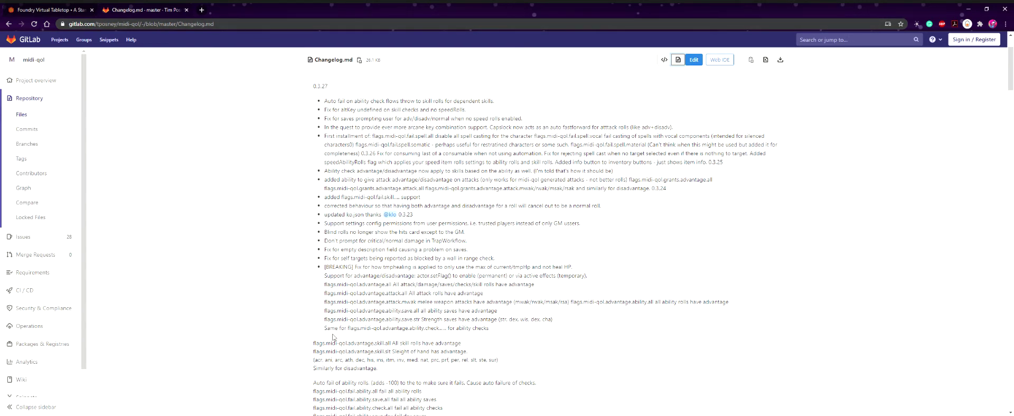
pyautogui.scroll(-1, 313, 337)
pyautogui.scroll(-2, 312, 337)
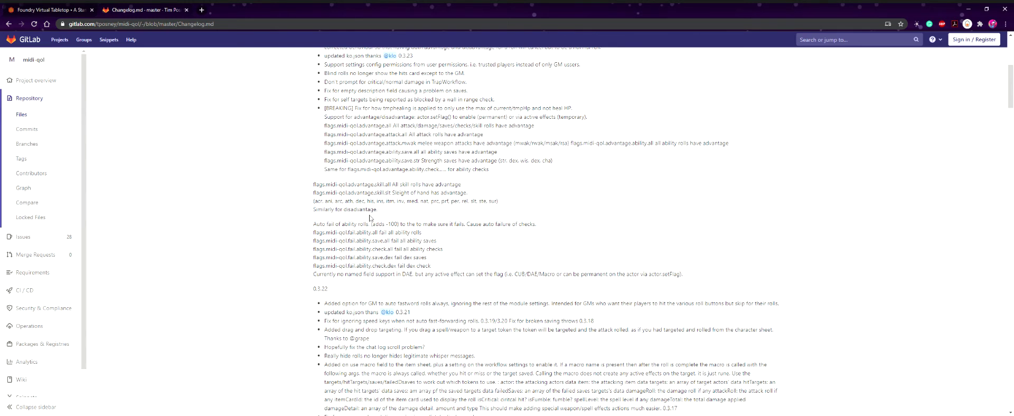
pyautogui.moveTo(328, 117); pyautogui.dragTo(590, 119)
pyautogui.moveTo(322, 127); pyautogui.dragTo(335, 129)
# Switch to Foundry VTT, examine the Club's weapon attack details including its action type, and return to the changelog's attack flags.
pyautogui.click(48, 9)
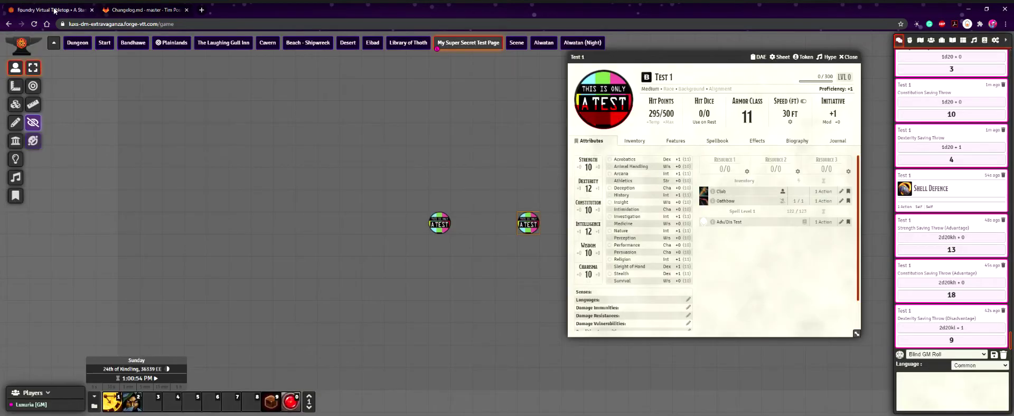
pyautogui.click(842, 192)
pyautogui.click(470, 182)
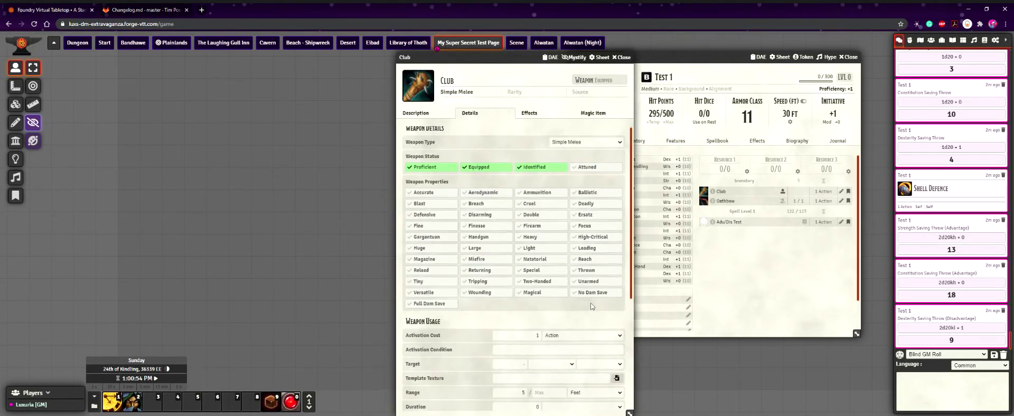
pyautogui.scroll(-3, 591, 306)
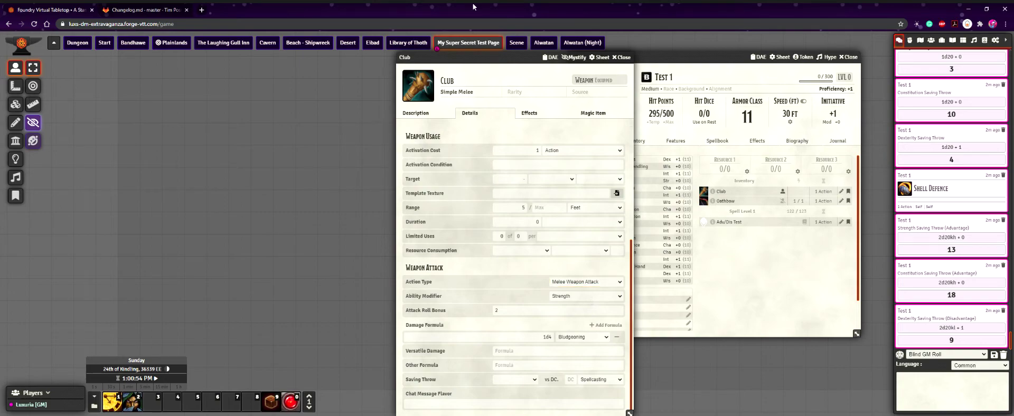
pyautogui.click(146, 8)
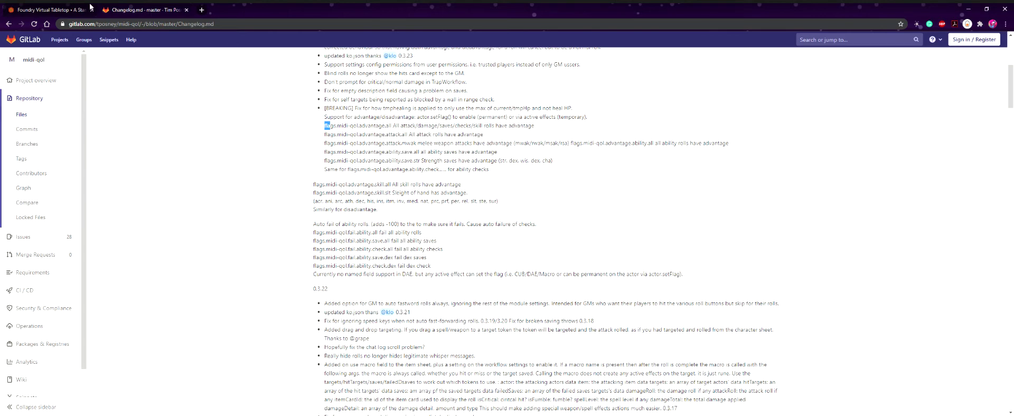
# Switch to Foundry VTT, open Shell Defence from Test 1's features and check its saving throw flags in DAE.
pyautogui.click(58, 8)
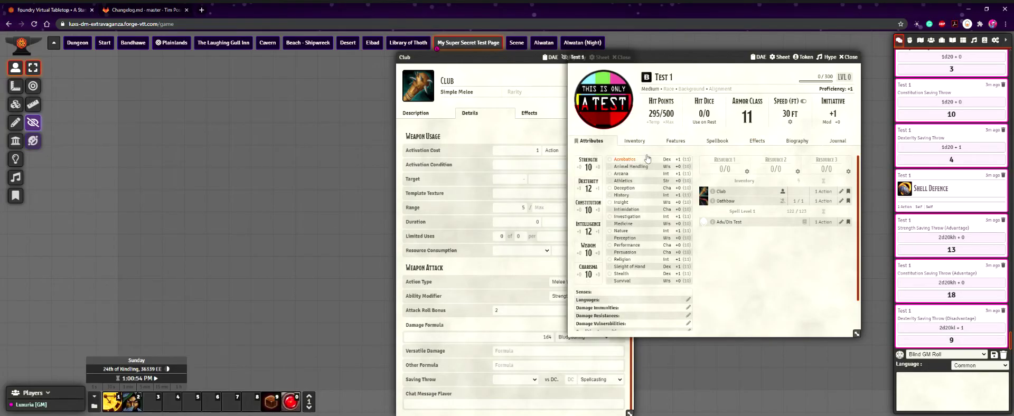
pyautogui.click(767, 264)
pyautogui.click(675, 141)
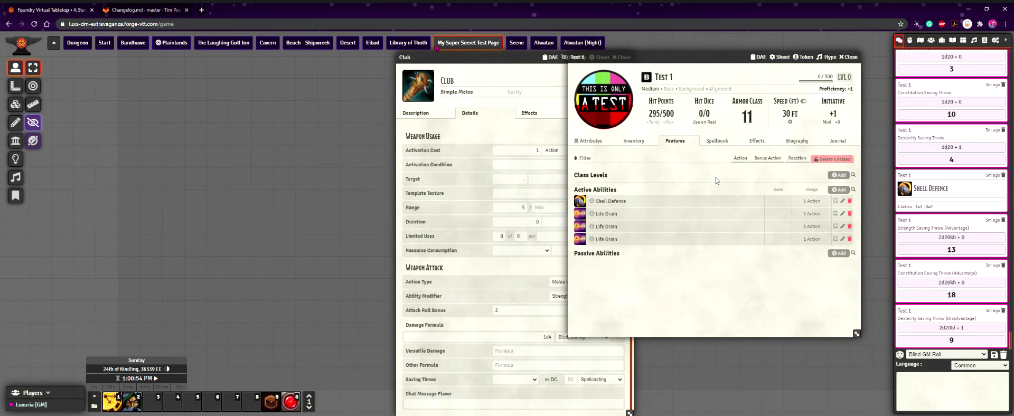
pyautogui.click(842, 201)
pyautogui.click(256, 156)
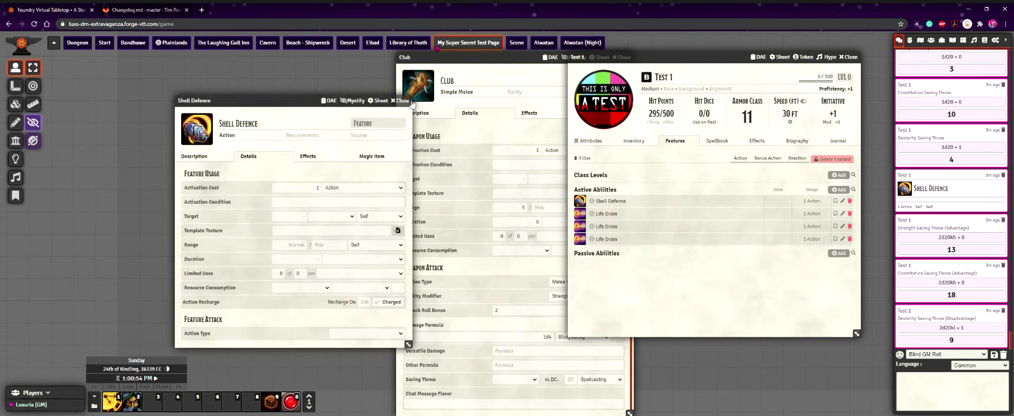
pyautogui.click(328, 101)
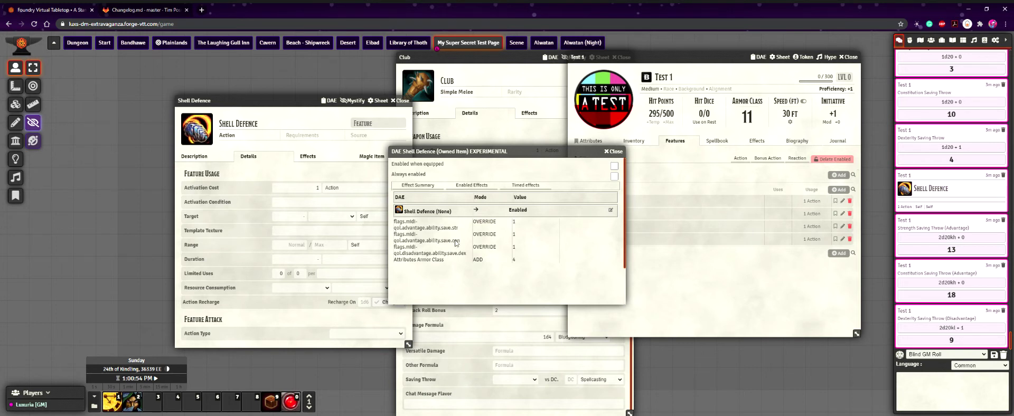
pyautogui.click(614, 151)
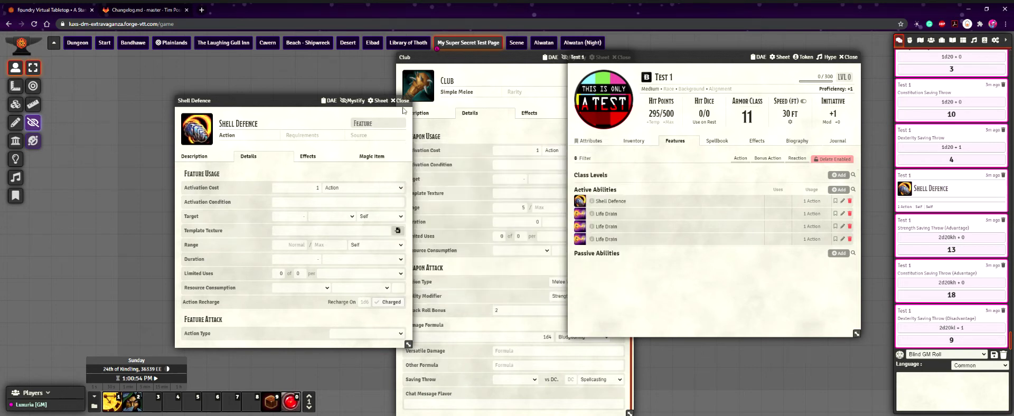
# Review the changelog's ability save and check flags, then close the Shell Defence sheet in Foundry VTT and show the Club's description.
pyautogui.click(158, 9)
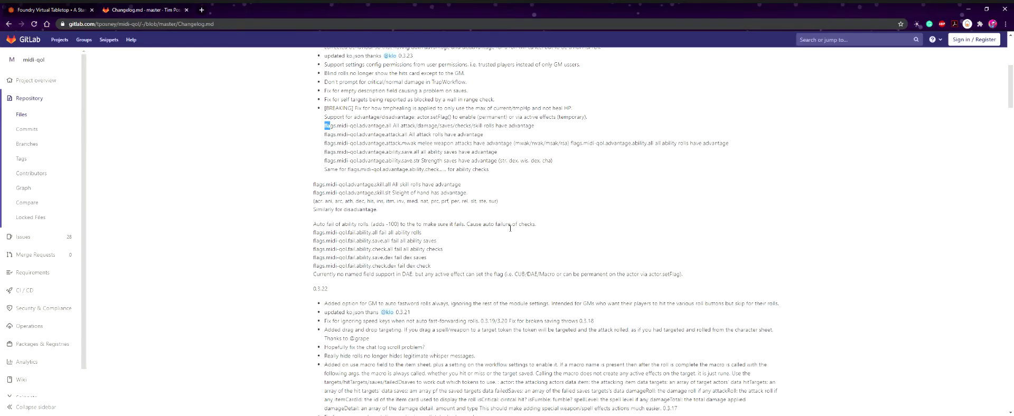
pyautogui.click(540, 173)
pyautogui.click(46, 8)
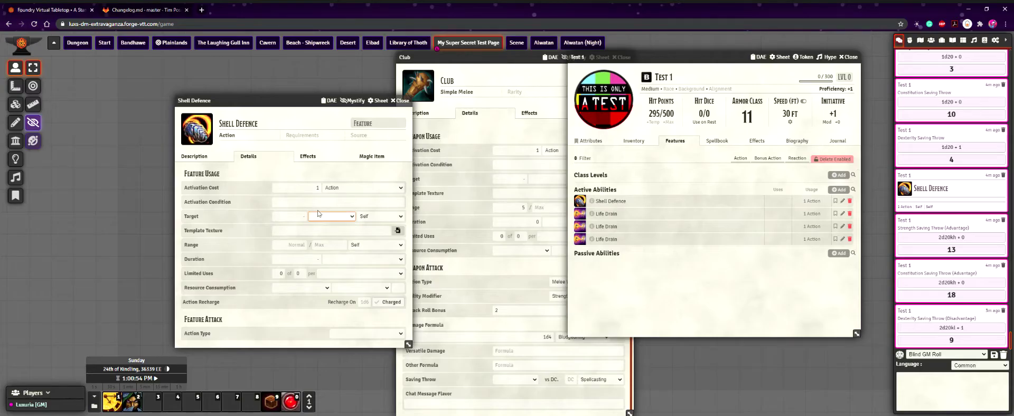
pyautogui.click(400, 101)
pyautogui.click(420, 113)
# Switch to the changelog's automatic failure flags and copy flags.midi-qol.fail.ability.save.dex.
pyautogui.click(144, 8)
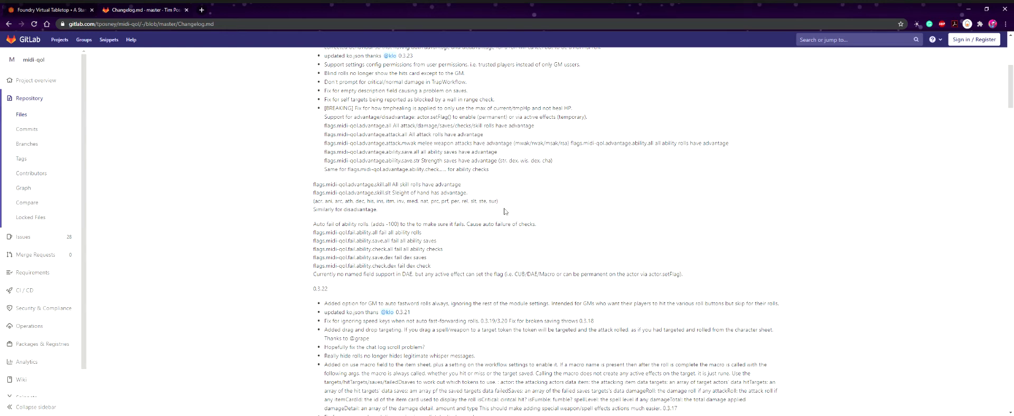
pyautogui.scroll(-3, 478, 260)
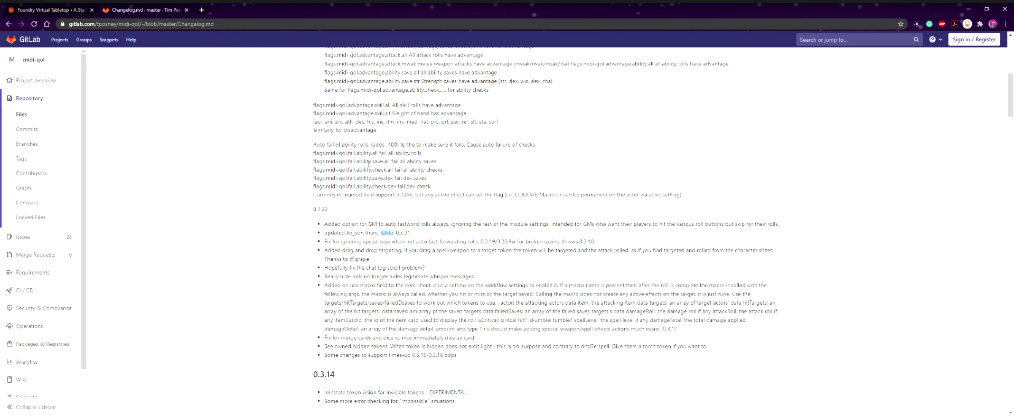
pyautogui.moveTo(310, 153); pyautogui.dragTo(322, 156)
pyautogui.click(297, 161)
pyautogui.moveTo(313, 183); pyautogui.dragTo(397, 182)
pyautogui.hotkey('ctrl', 'c')
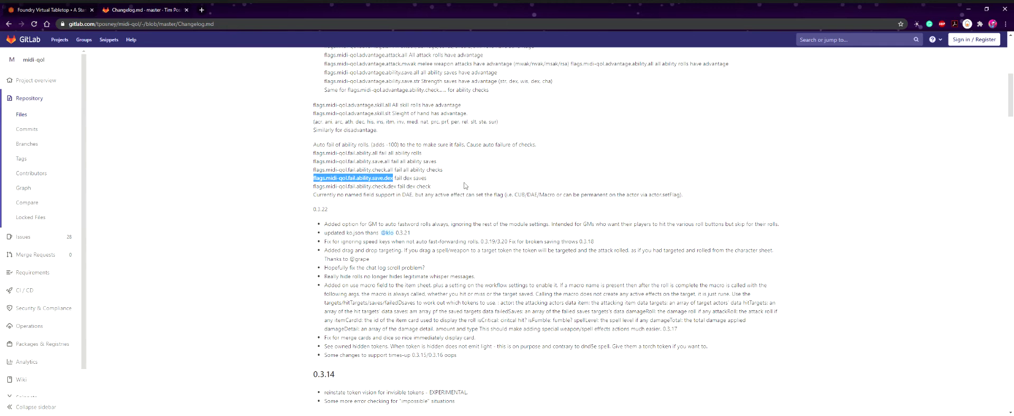
# Switch to Foundry VTT, close the Club sheet, move Test 1's sheet slightly and show its spellbook.
pyautogui.click(41, 11)
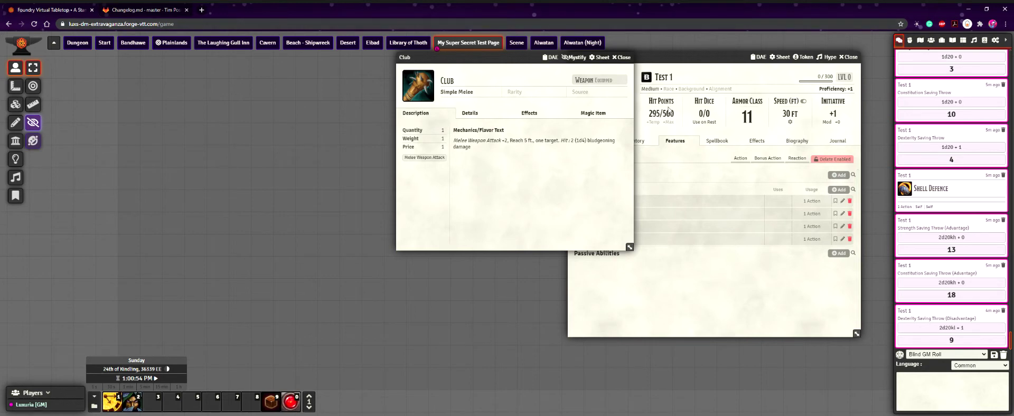
pyautogui.click(625, 62)
pyautogui.moveTo(679, 64); pyautogui.dragTo(668, 79)
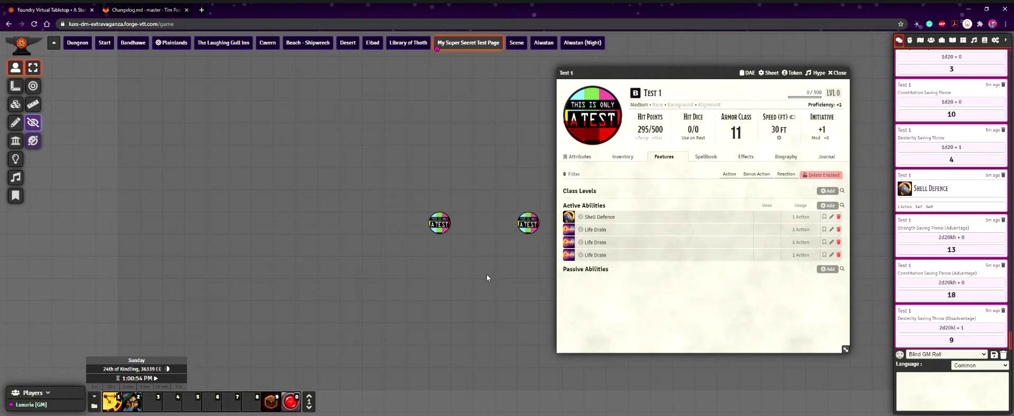
pyautogui.click(588, 158)
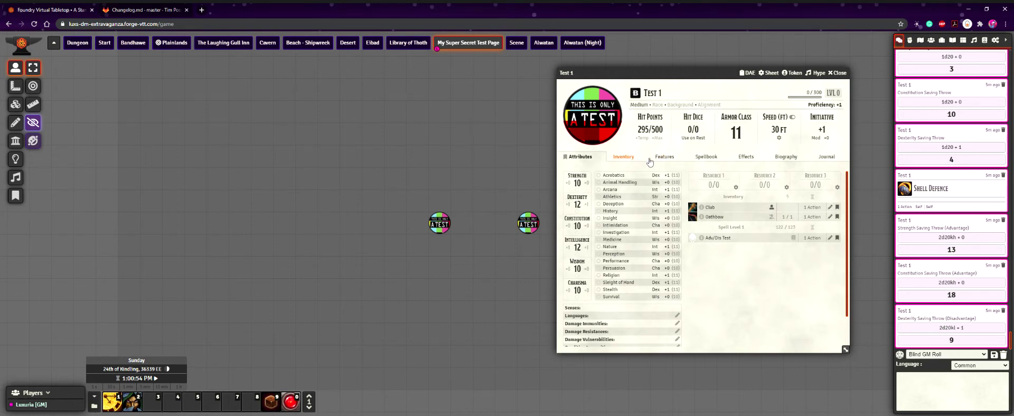
pyautogui.click(708, 161)
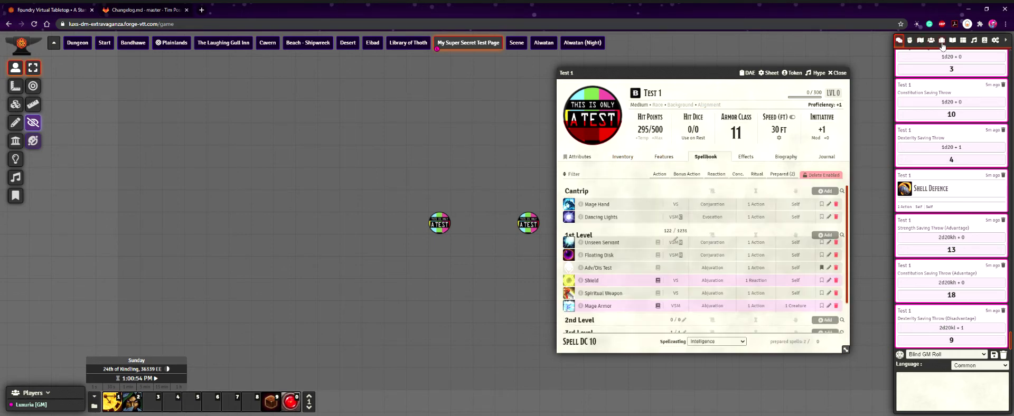
# Create a new spell item named Autofail in the Items directory, moving Test 1's sheet out of the way.
pyautogui.click(942, 40)
pyautogui.moveTo(777, 68); pyautogui.dragTo(615, 47)
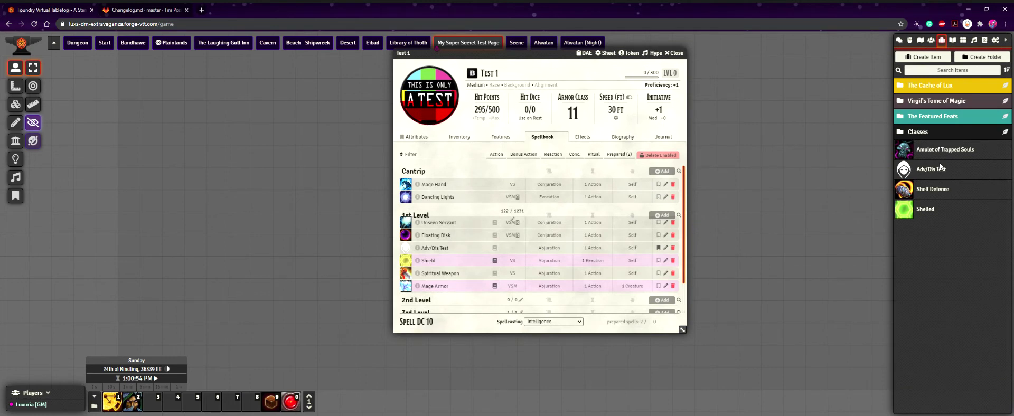
pyautogui.click(916, 58)
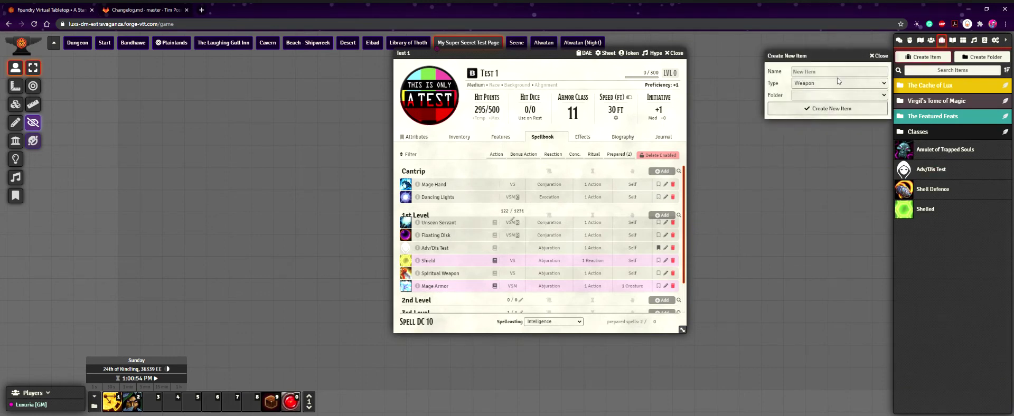
pyautogui.click(838, 81)
pyautogui.click(814, 133)
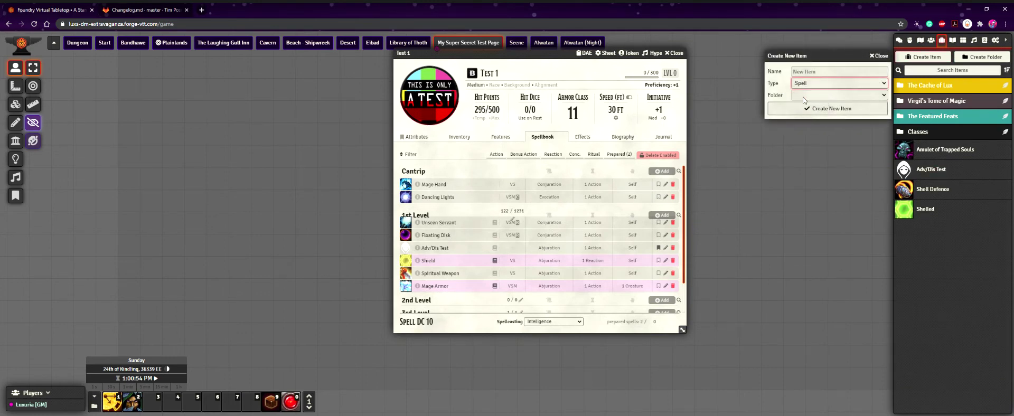
pyautogui.click(805, 99)
pyautogui.click(818, 72)
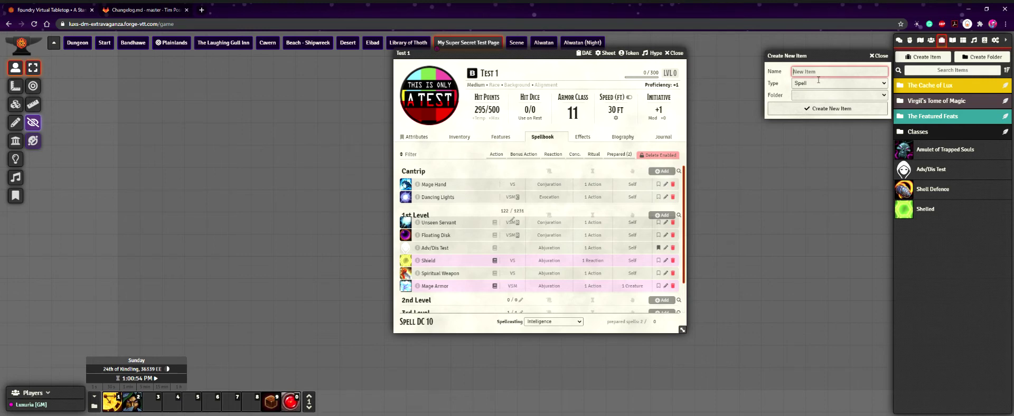
pyautogui.write('Autofail')
pyautogui.press('Return')
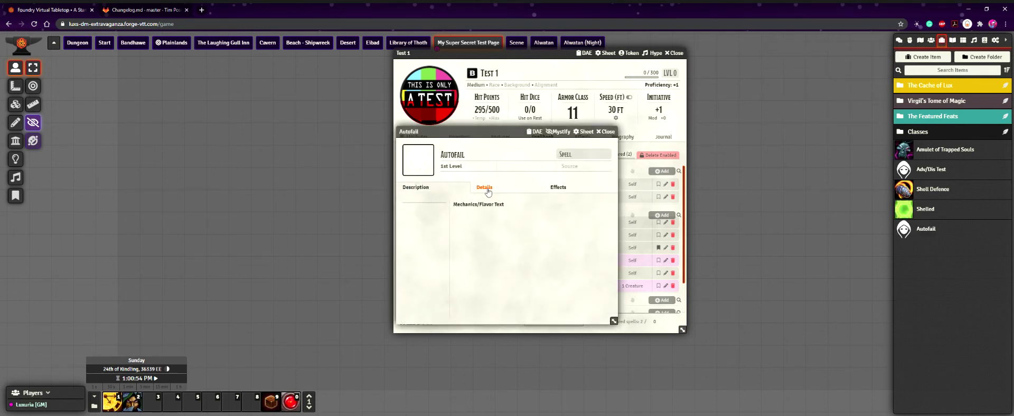
# Add a DAE active effect to Autofail that applies flags.midi-qol.fail.ability.save.dex with mode Override and value 1.
pyautogui.click(534, 132)
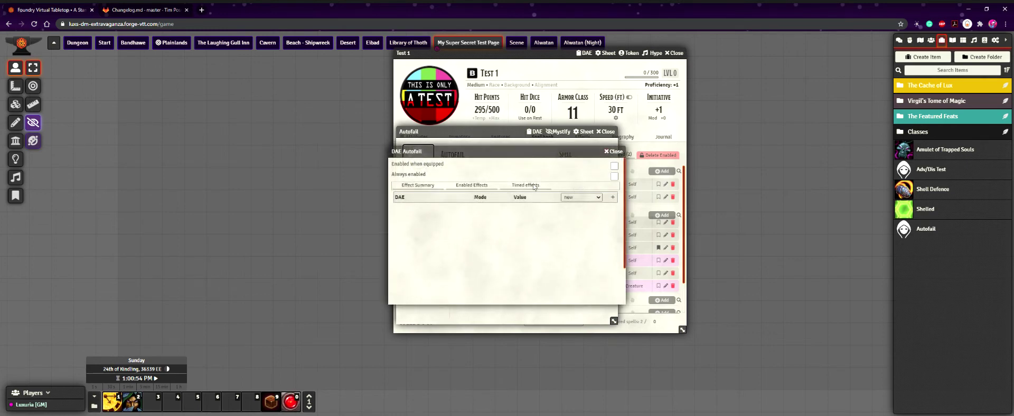
pyautogui.click(613, 197)
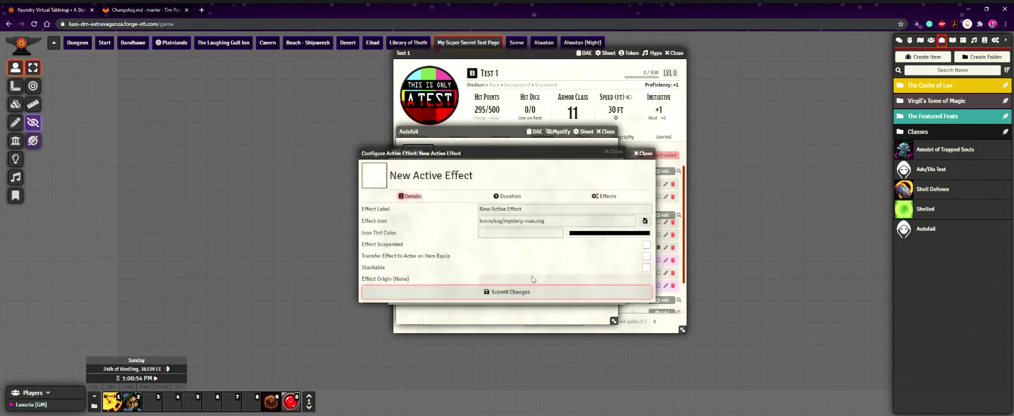
pyautogui.click(601, 196)
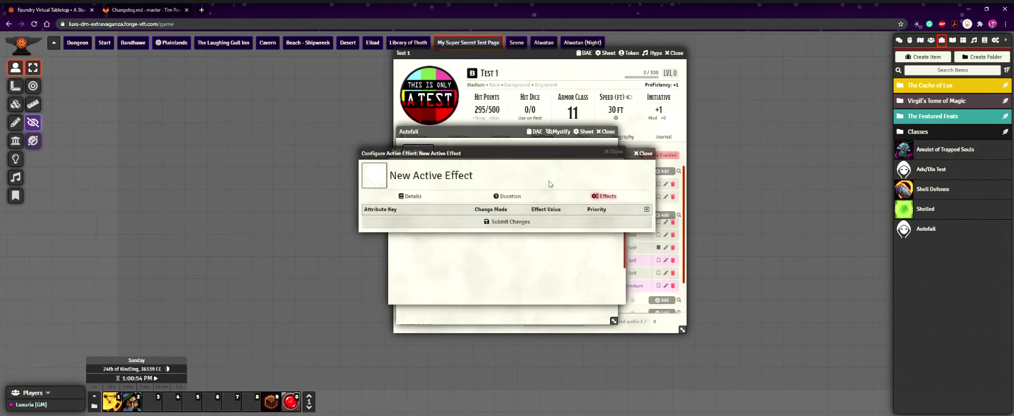
pyautogui.click(647, 209)
pyautogui.click(450, 232)
pyautogui.hotkey('ctrl', 'v')
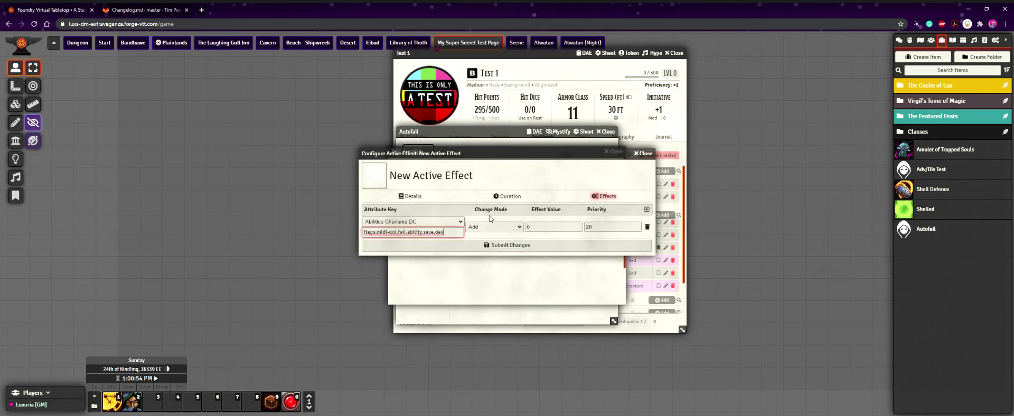
pyautogui.press('Tab')
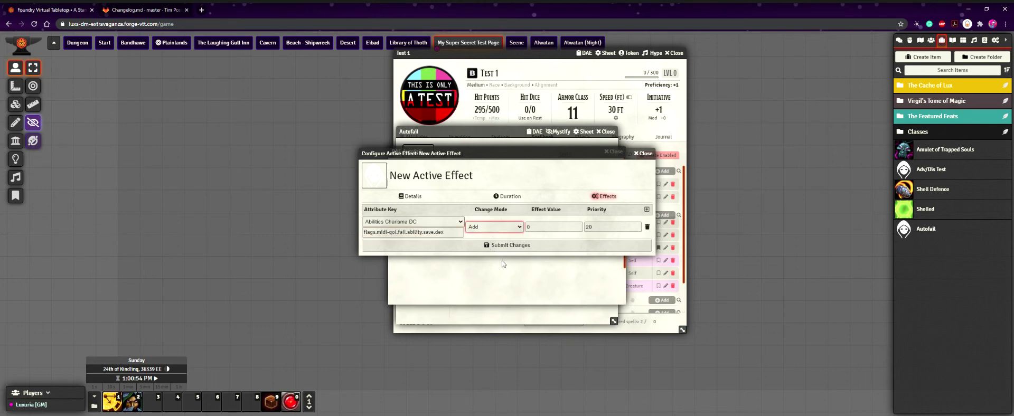
pyautogui.press('o')
pyautogui.press('Tab')
pyautogui.write('1')
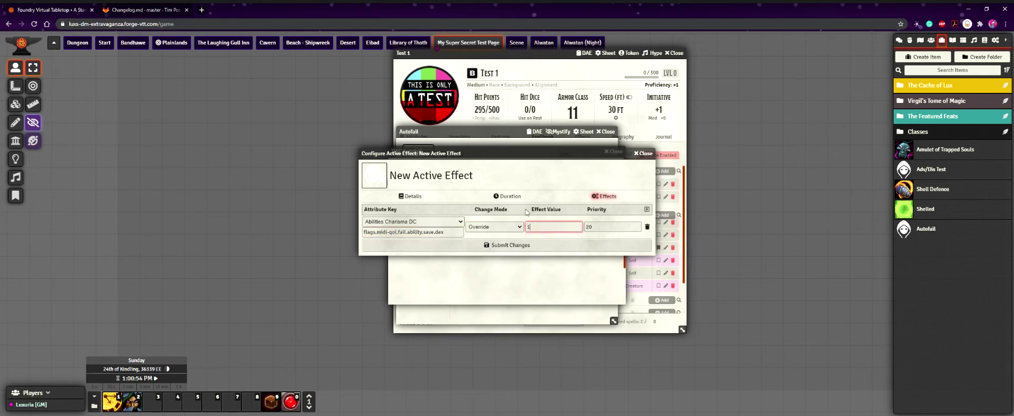
pyautogui.click(533, 244)
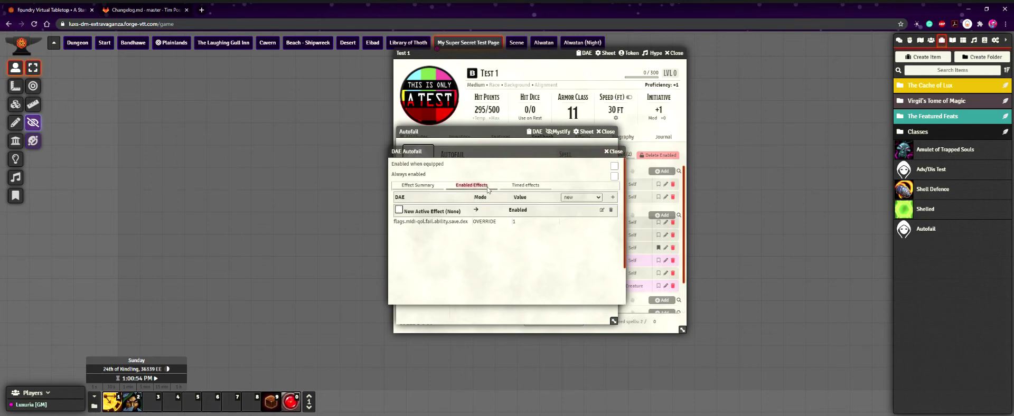
# Rename the spell's new active effect as Autofail and save it.
pyautogui.click(603, 210)
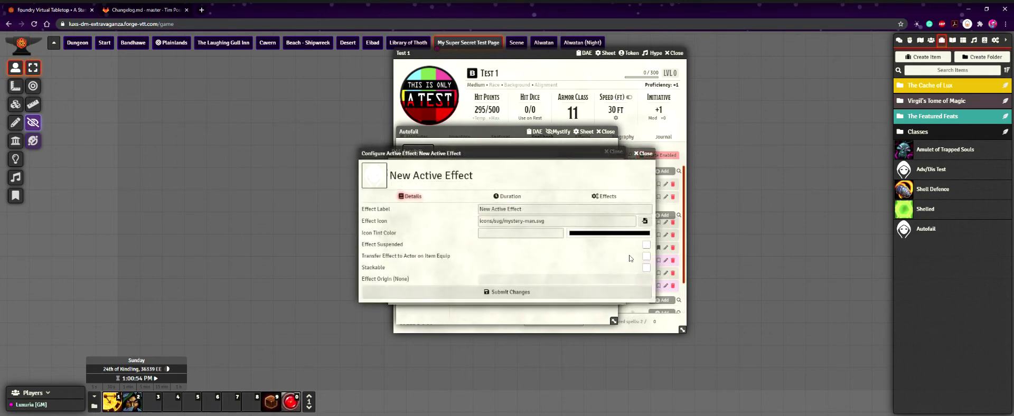
pyautogui.press('Tab')
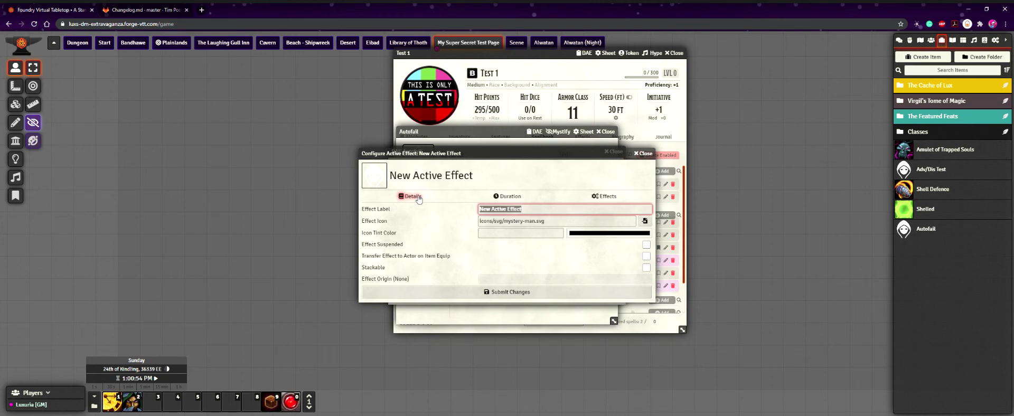
pyautogui.write('Autofail')
pyautogui.press('Return')
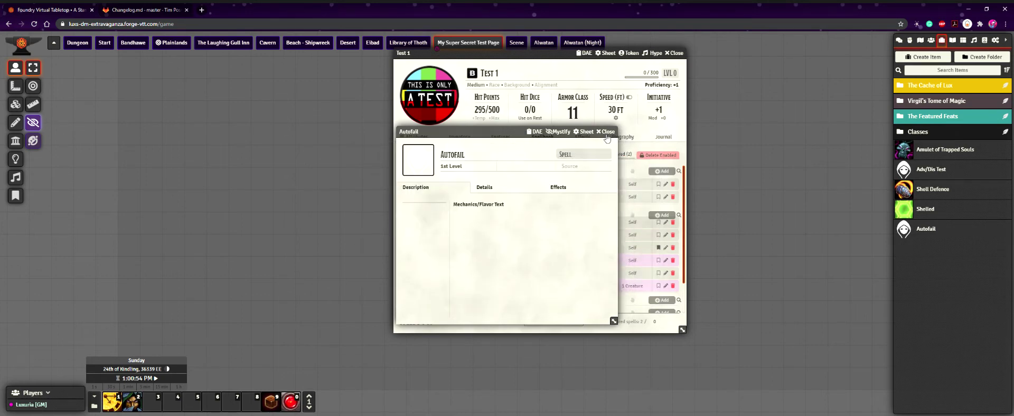
# In the Autofail spell's details, set the activation cost to 1 Action and the target to Self.
pyautogui.click(480, 188)
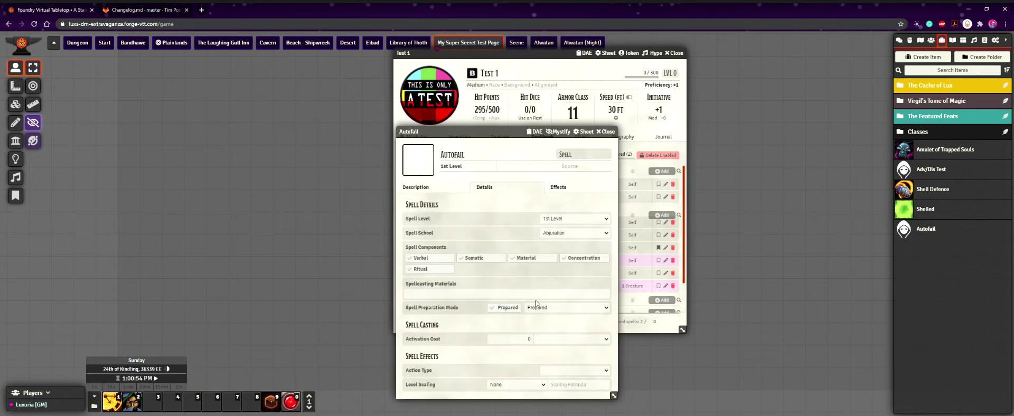
pyautogui.click(532, 341)
pyautogui.click(535, 339)
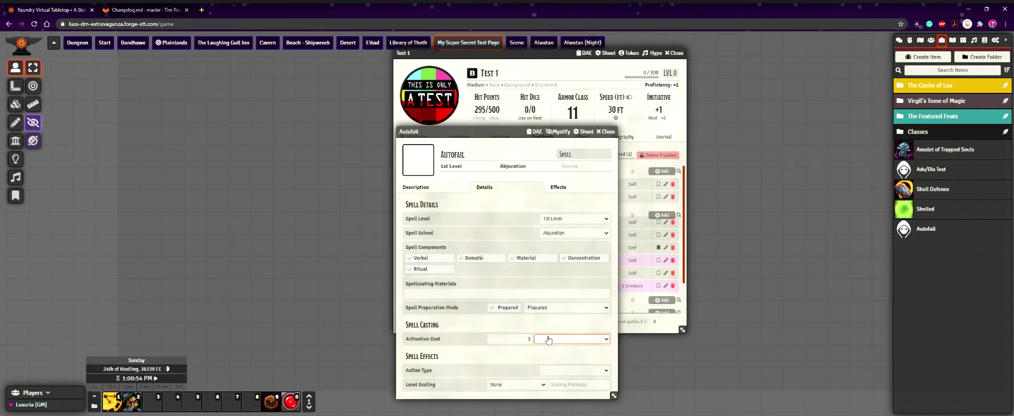
pyautogui.click(553, 274)
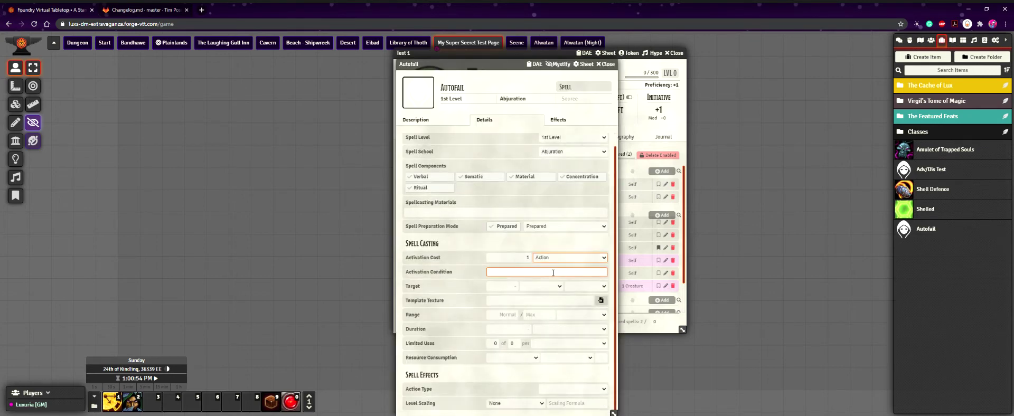
pyautogui.click(493, 286)
pyautogui.write('1')
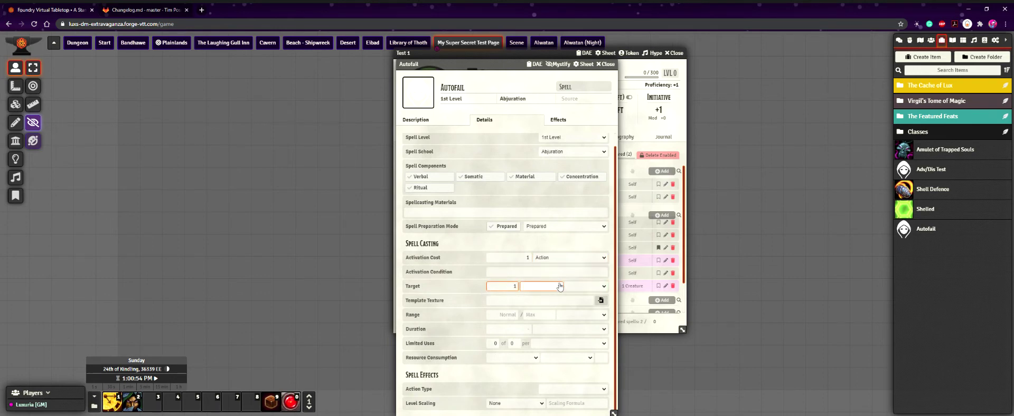
pyautogui.click(569, 286)
pyautogui.click(580, 365)
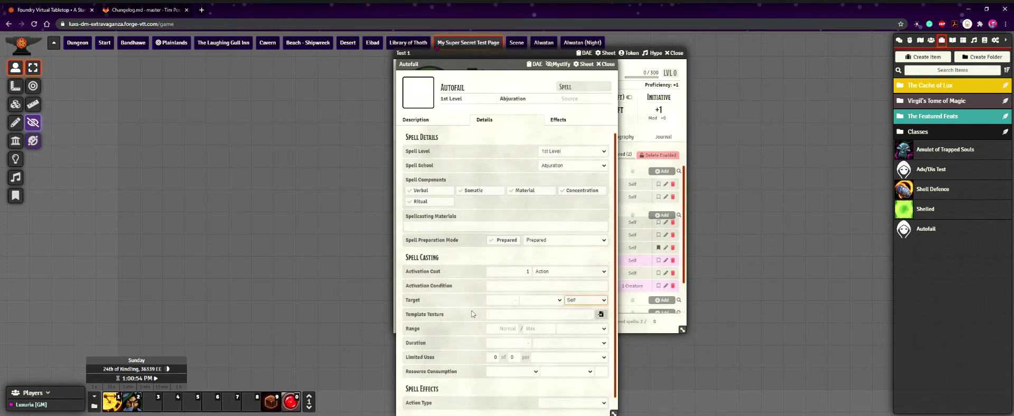
# Set the Autofail spell's duration to 1 Minutes.
pyautogui.click(528, 331)
pyautogui.write('1')
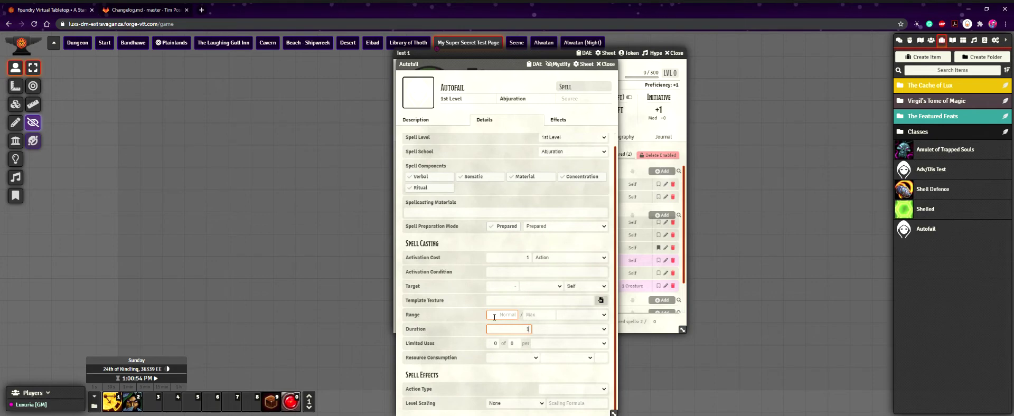
pyautogui.click(553, 333)
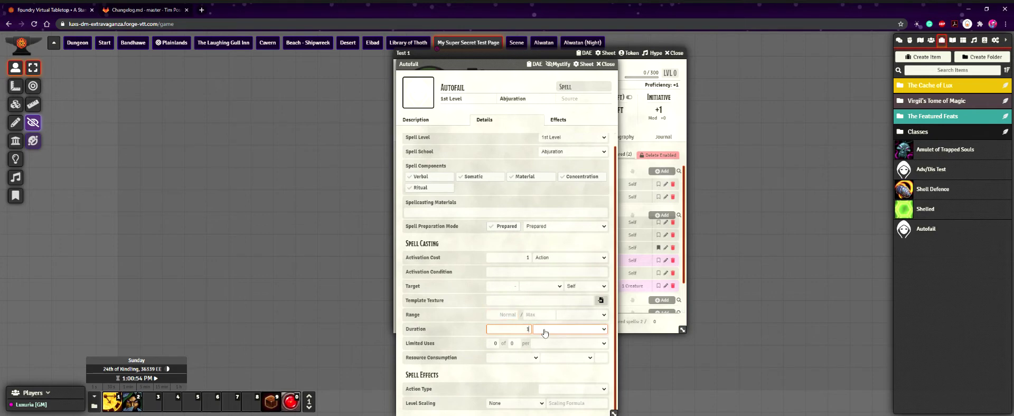
pyautogui.click(549, 380)
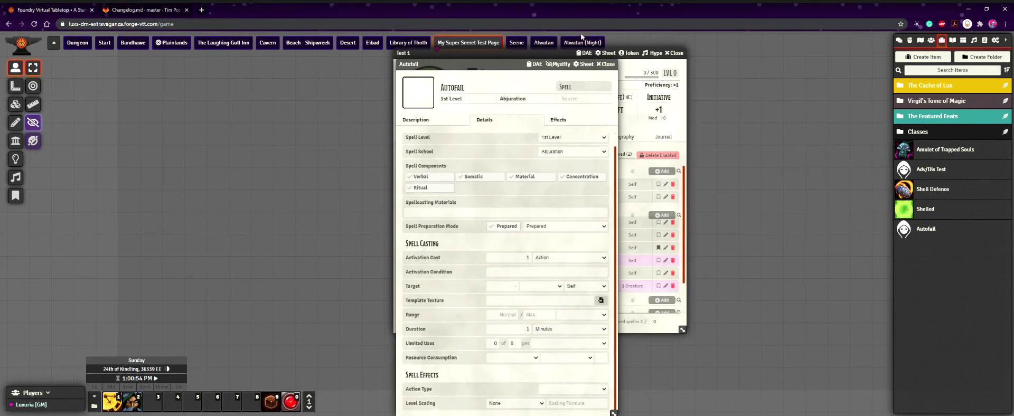
# Close the Autofail sheet, add the spell to Test 1's spellbook and move Test 1's sheet aside.
pyautogui.click(606, 65)
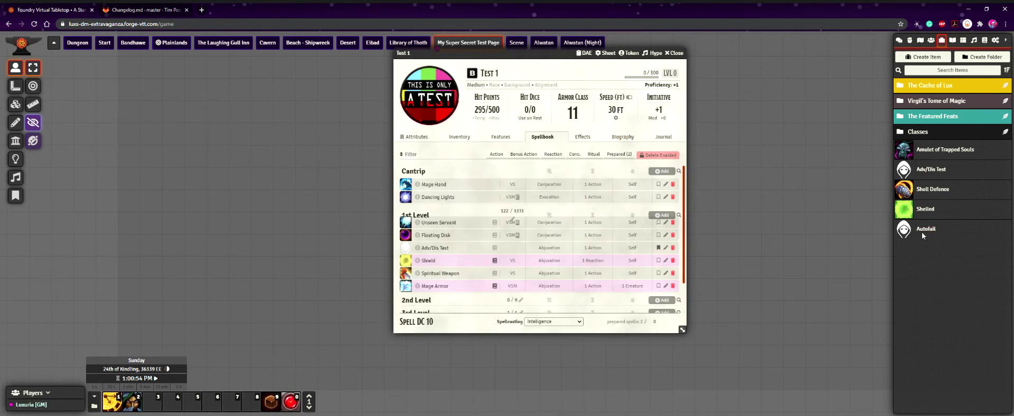
pyautogui.moveTo(921, 233); pyautogui.dragTo(581, 232)
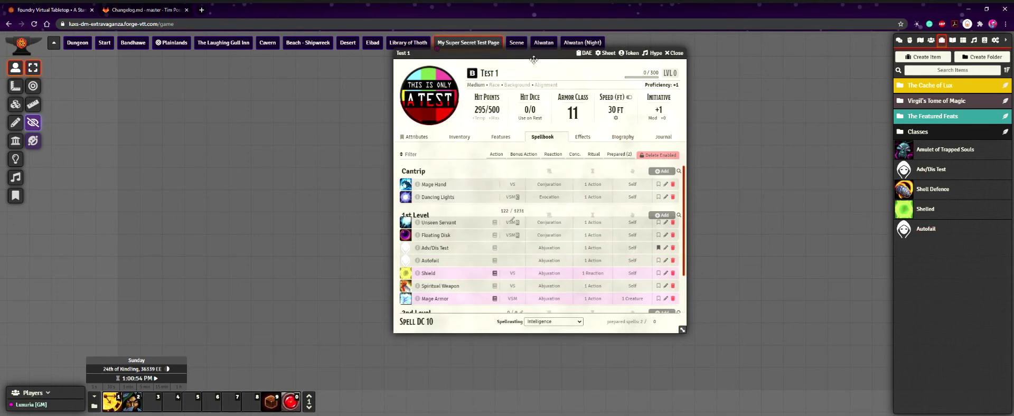
pyautogui.moveTo(534, 59); pyautogui.dragTo(650, 63)
pyautogui.click(530, 140)
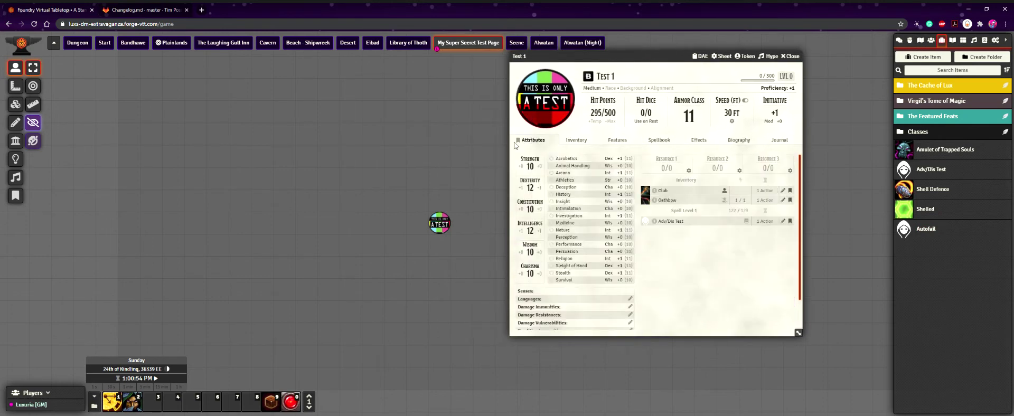
pyautogui.click(526, 186)
pyautogui.click(545, 238)
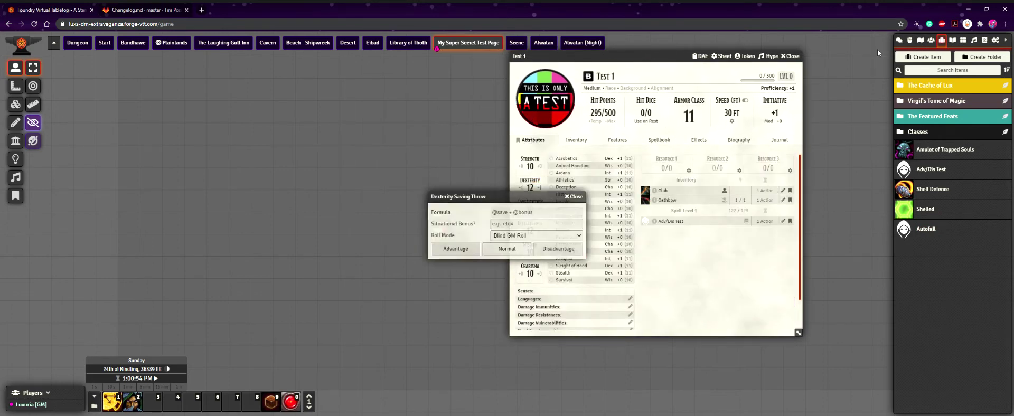
pyautogui.click(905, 42)
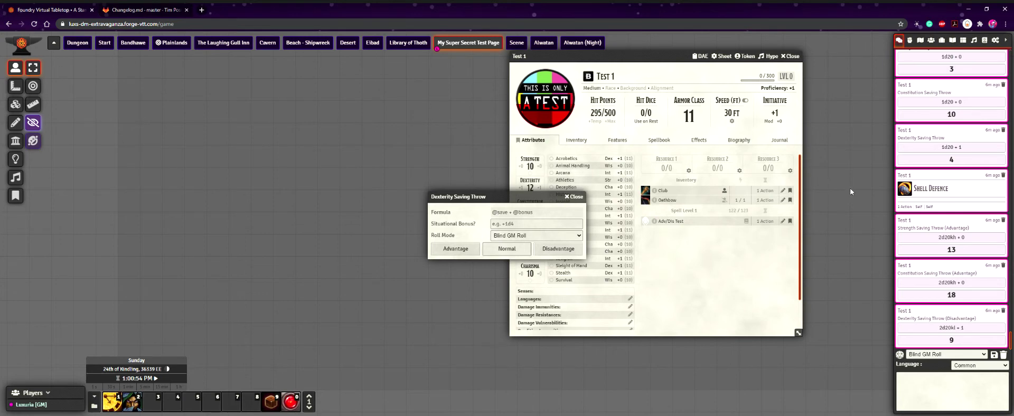
pyautogui.click(659, 140)
pyautogui.click(551, 203)
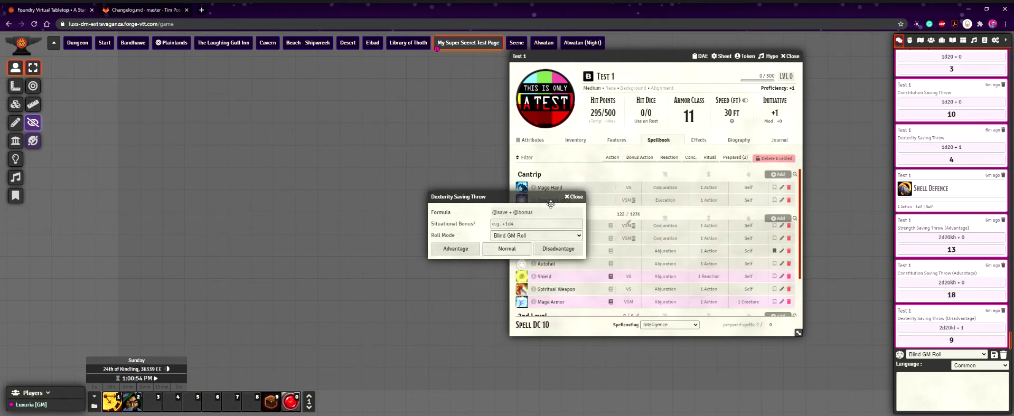
pyautogui.click(572, 197)
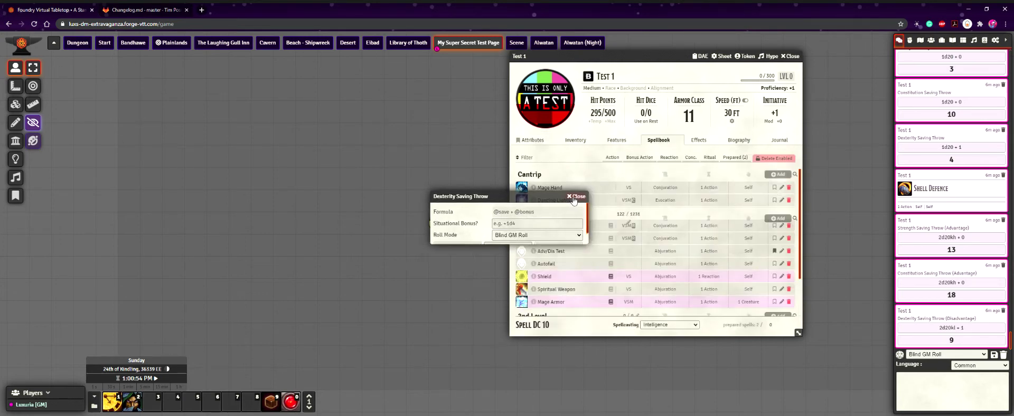
# Open Autofail from Test 1's spellbook, check its automatic failure effect in DAE, and close both windows.
pyautogui.click(782, 265)
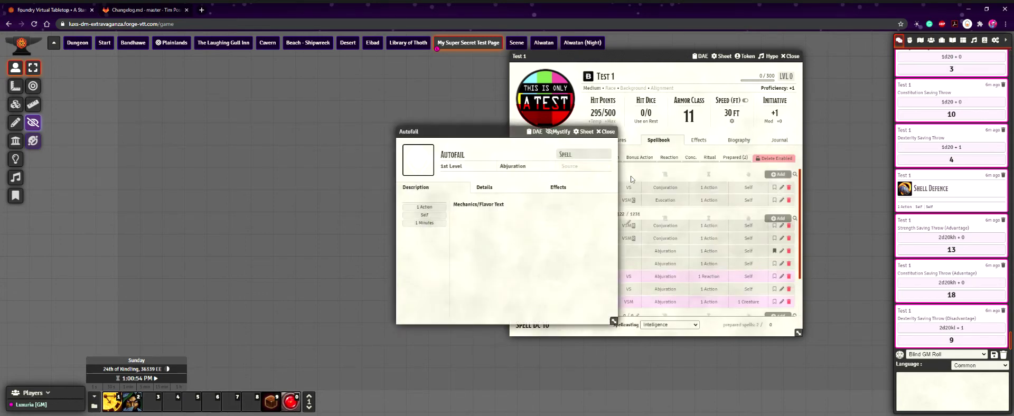
pyautogui.click(535, 131)
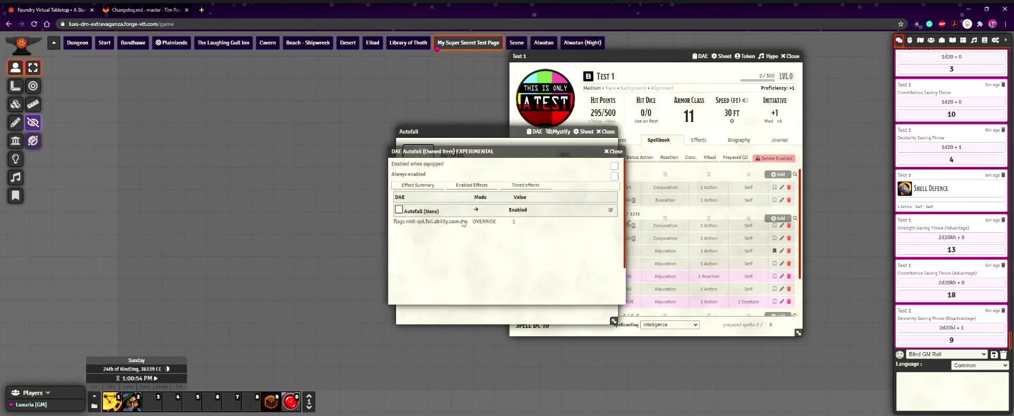
pyautogui.click(612, 152)
pyautogui.click(607, 131)
# Roll a normal Dexterity saving throw from Test 1's attributes.
pyautogui.click(533, 140)
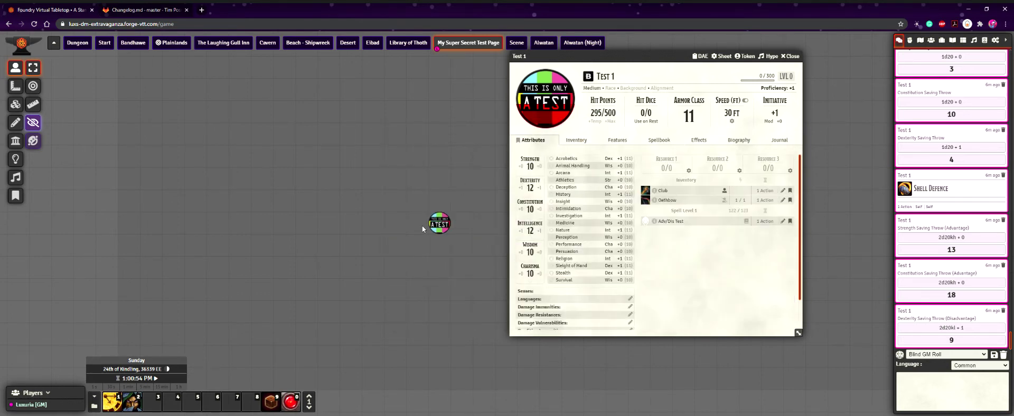
pyautogui.click(529, 181)
pyautogui.click(518, 245)
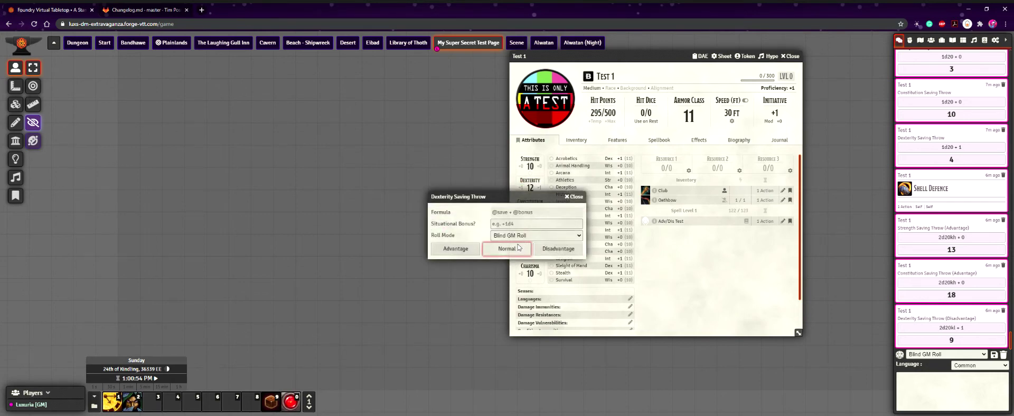
pyautogui.click(518, 247)
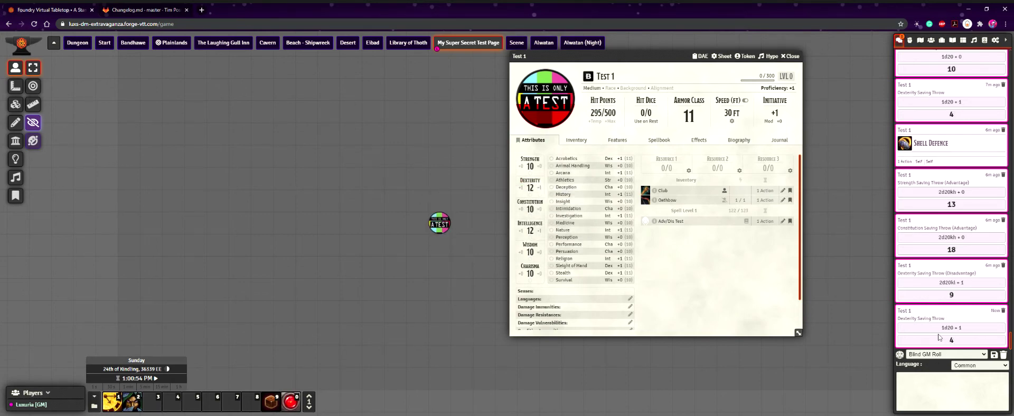
# Cast Autofail from Test 1's spellbook and move the character sheet aside.
pyautogui.click(700, 141)
pyautogui.click(659, 140)
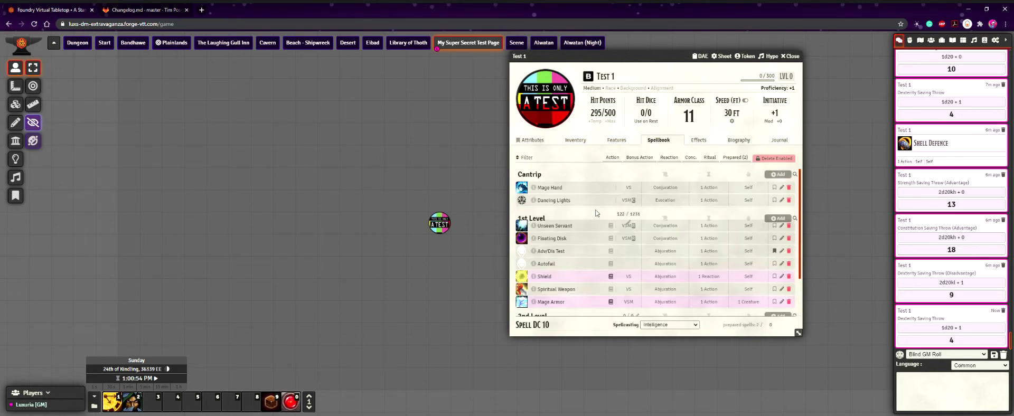
pyautogui.click(531, 264)
pyautogui.moveTo(572, 62); pyautogui.dragTo(711, 85)
pyautogui.moveTo(539, 199); pyautogui.dragTo(439, 167)
pyautogui.click(404, 216)
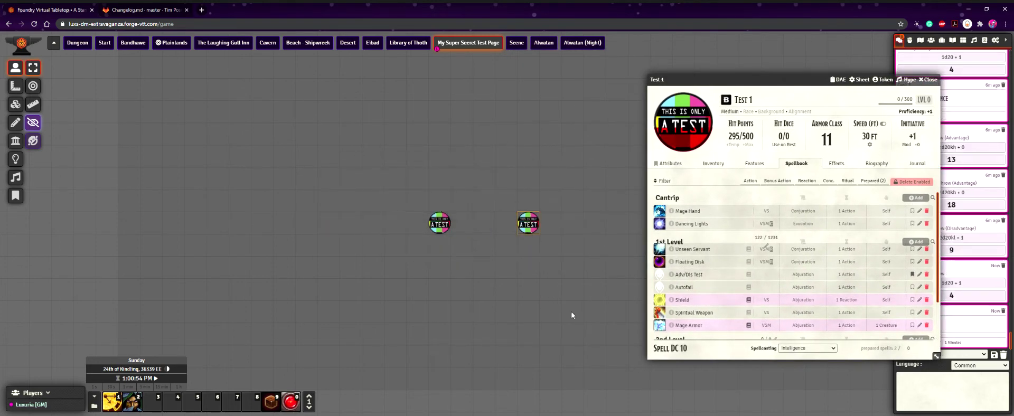
# Roll a normal Dexterity ability check from Test 1's attributes while Autofail is active.
pyautogui.click(667, 163)
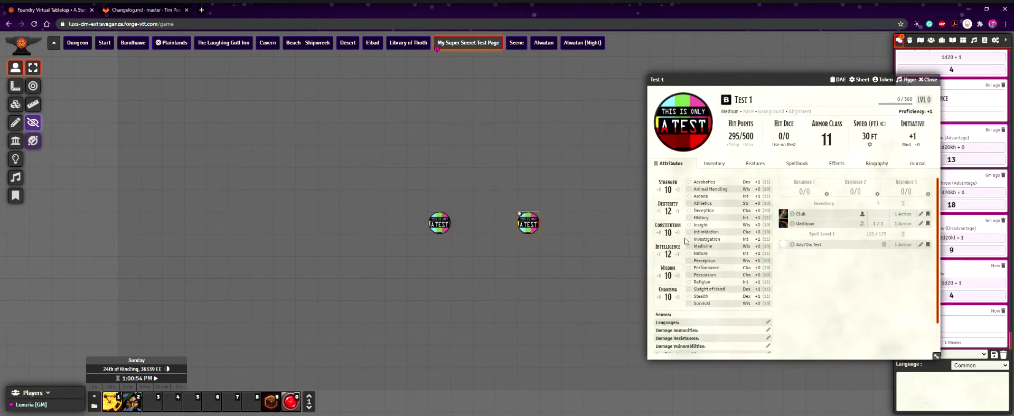
pyautogui.click(668, 205)
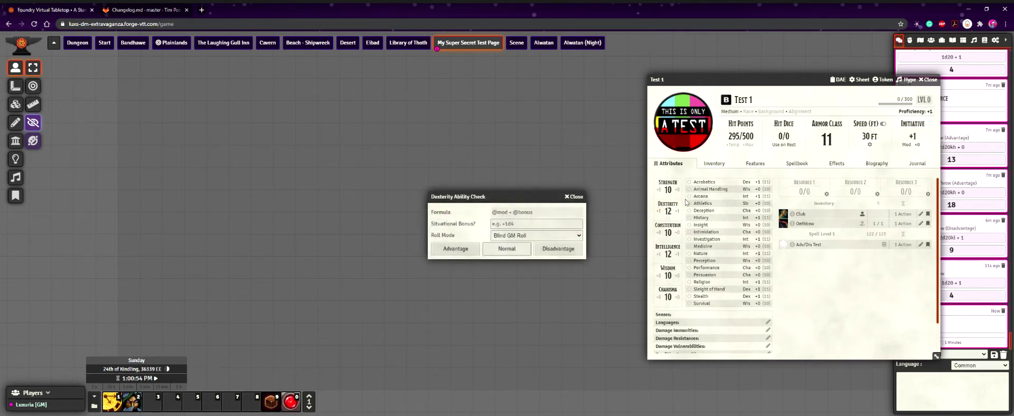
pyautogui.click(507, 248)
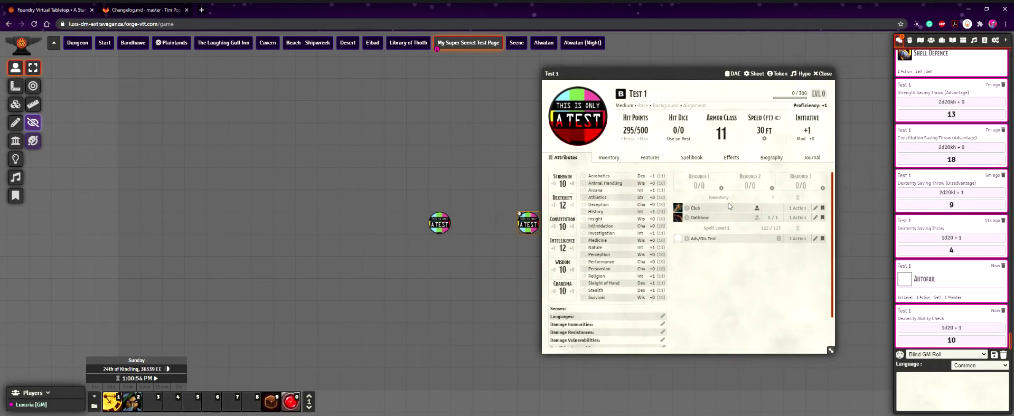
# Roll a normal Dexterity saving throw for Test 1 with the Autofail effect active.
pyautogui.click(571, 205)
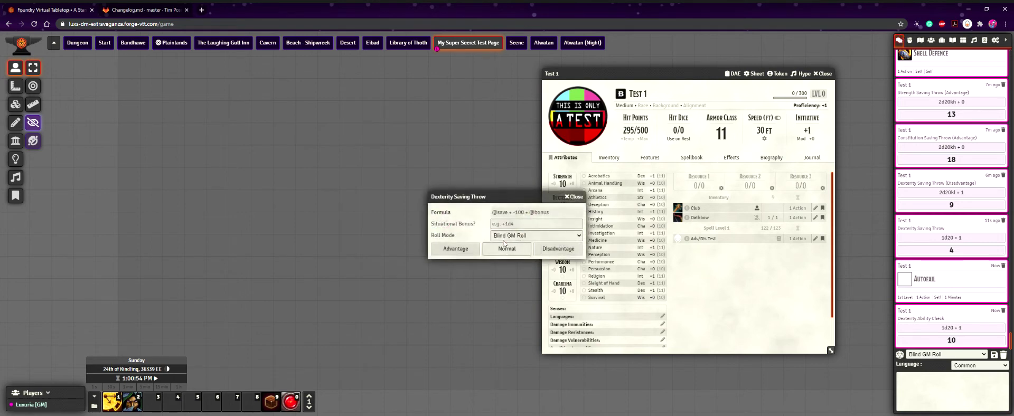
pyautogui.click(505, 245)
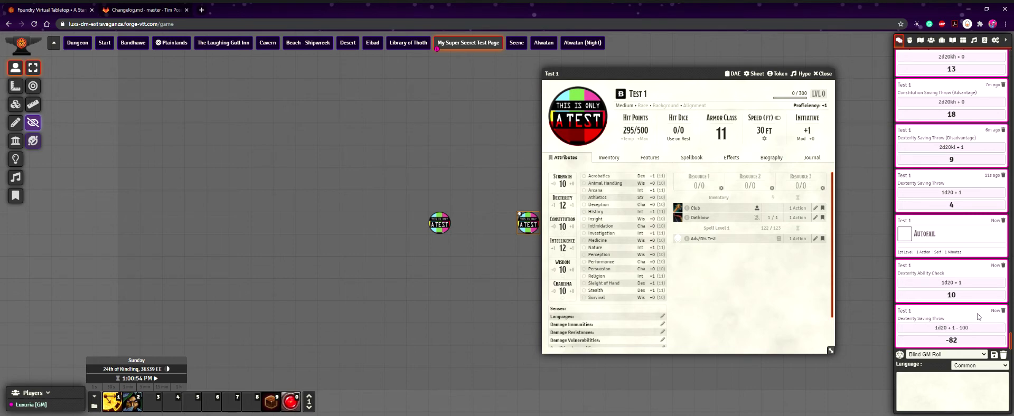
pyautogui.rightClick(973, 326)
pyautogui.click(973, 325)
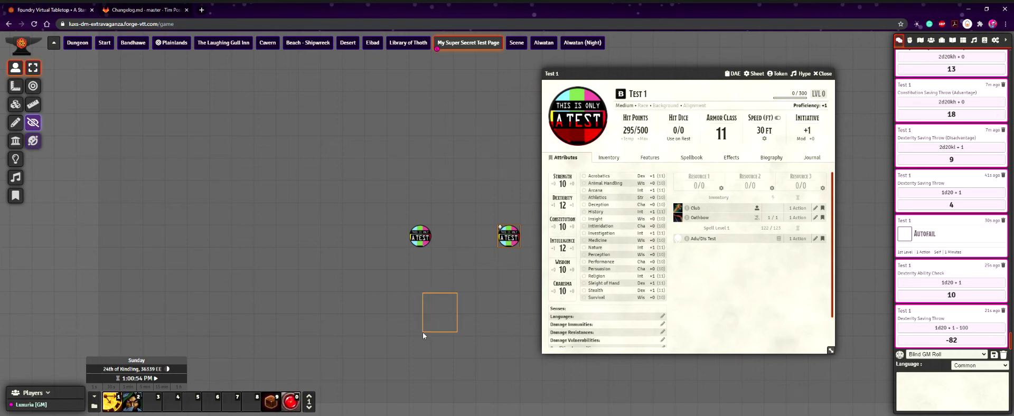
# Advance the game clock by 1 minute to expire Autofail and reroll Test 1's normal Dexterity saving throw.
pyautogui.moveTo(423, 333); pyautogui.dragTo(397, 350)
pyautogui.click(128, 387)
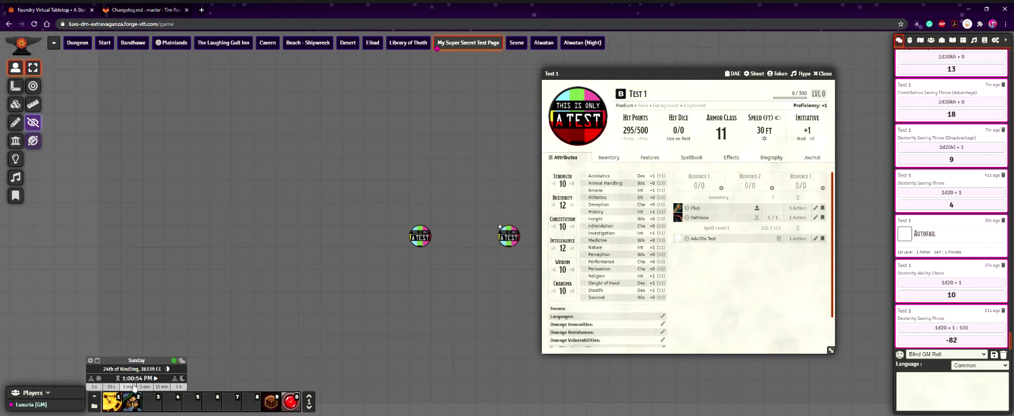
pyautogui.click(555, 203)
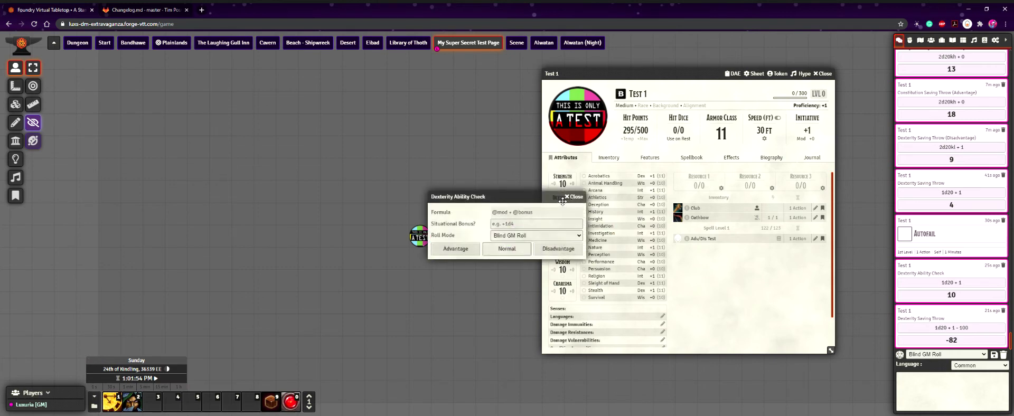
pyautogui.click(574, 196)
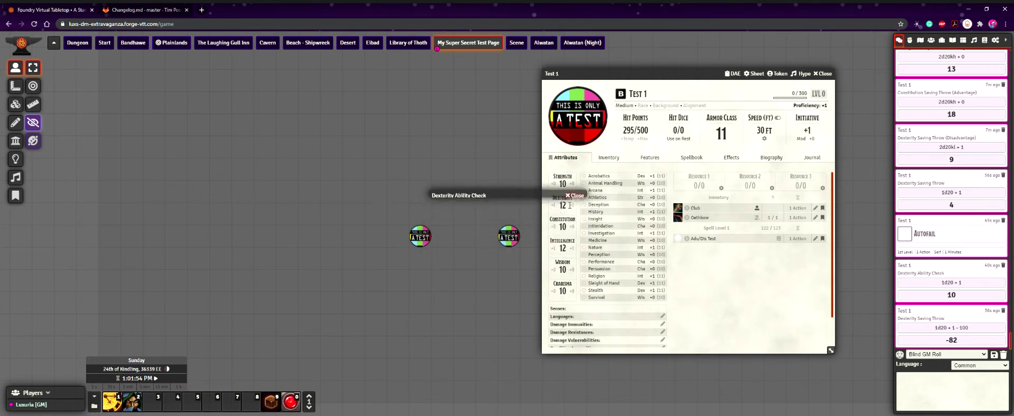
pyautogui.click(571, 206)
pyautogui.click(496, 262)
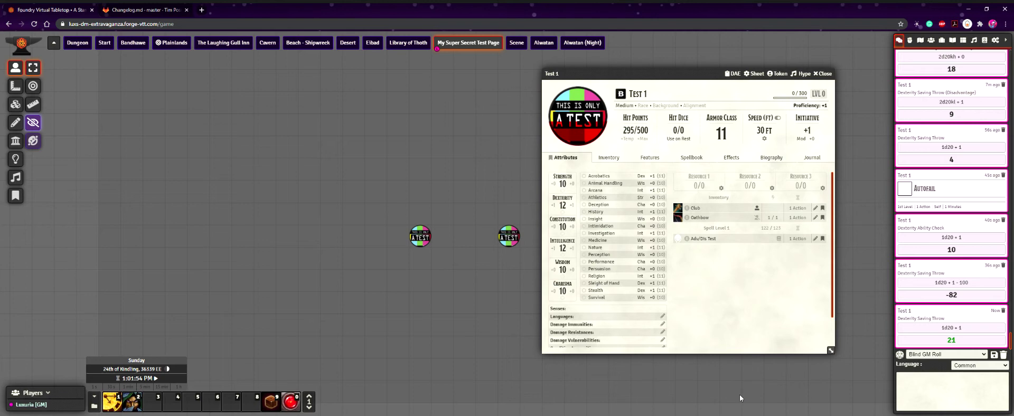
# Dismiss the Dexterity check prompt and close Test 1's character sheet and the Changelog.md browser tab.
pyautogui.click(563, 198)
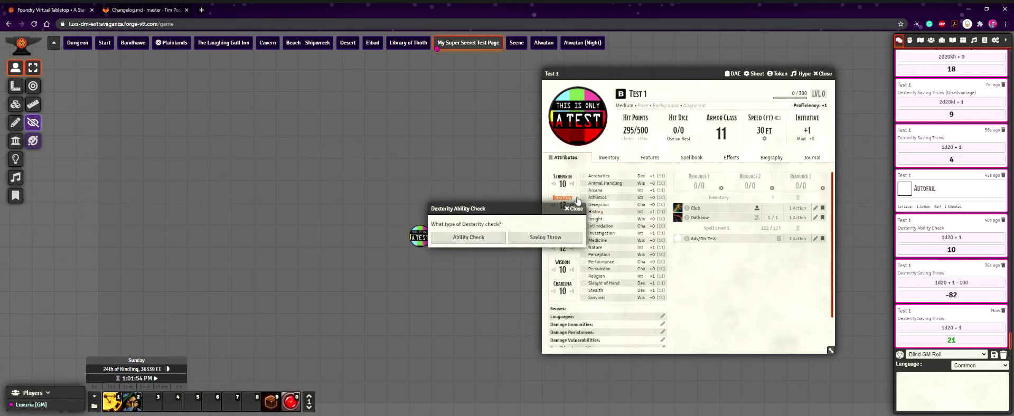
pyautogui.click(576, 208)
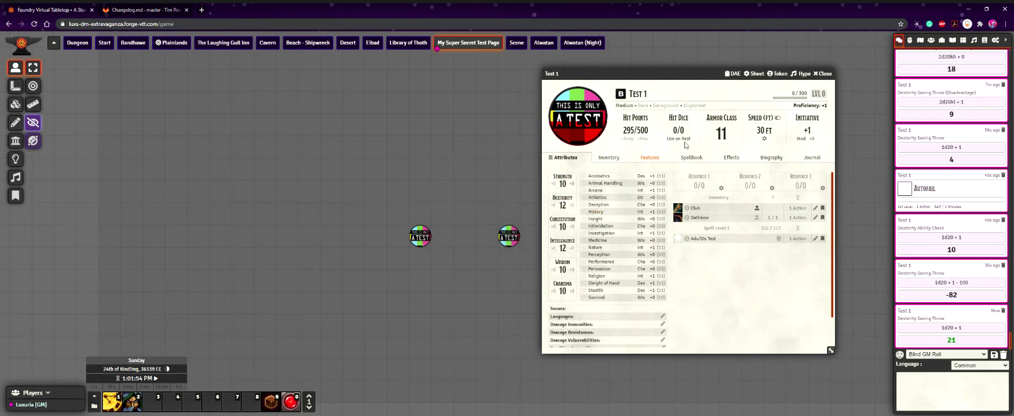
pyautogui.click(823, 74)
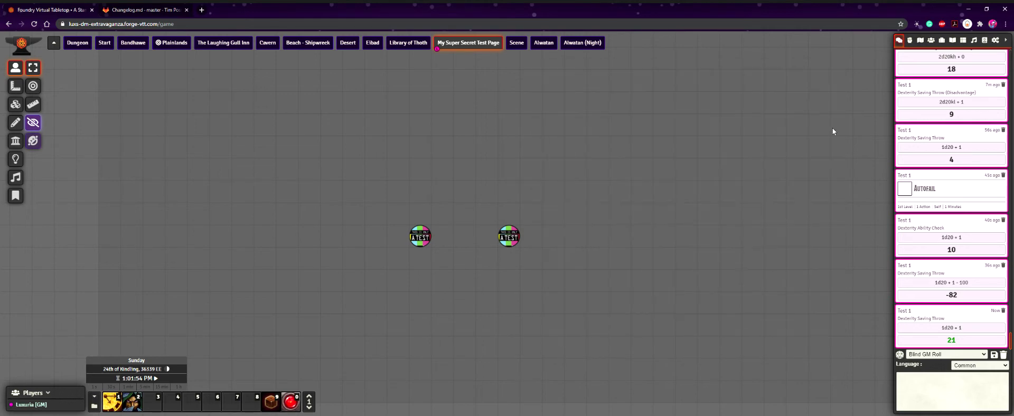
pyautogui.scroll(-4, 624, 190)
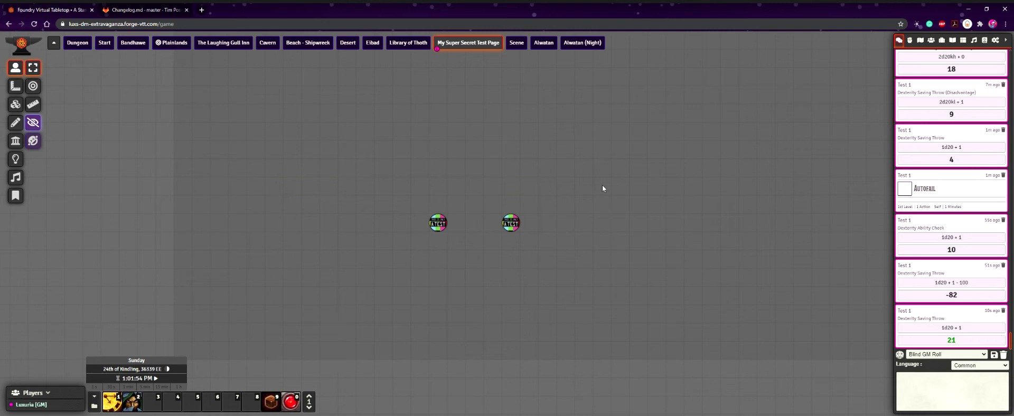
pyautogui.click(169, 8)
pyautogui.click(49, 8)
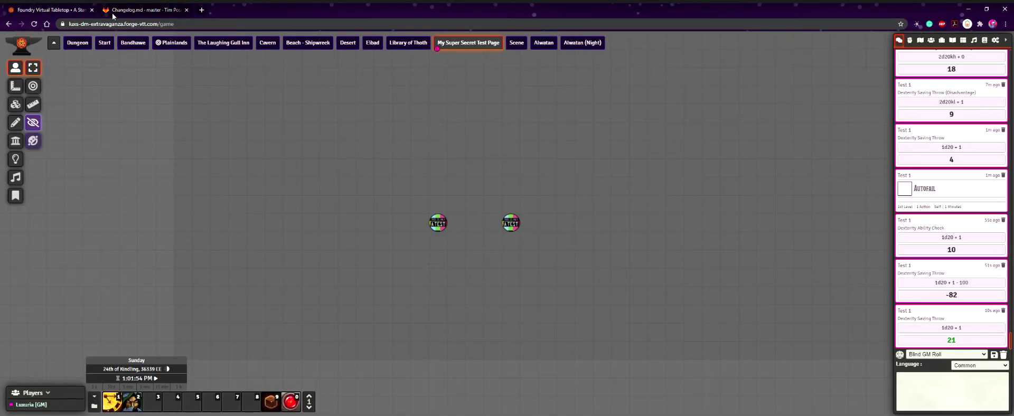
pyautogui.click(186, 10)
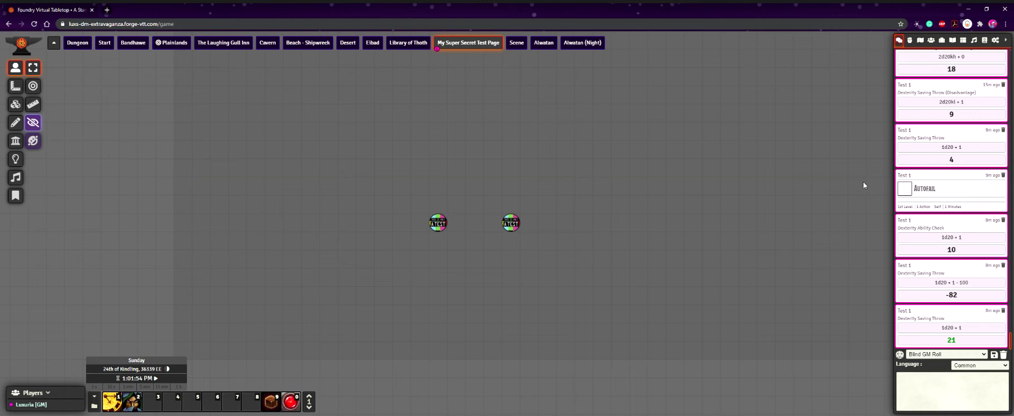
# View the Plainlands scene and return to My Super Secret Test Page.
pyautogui.click(171, 44)
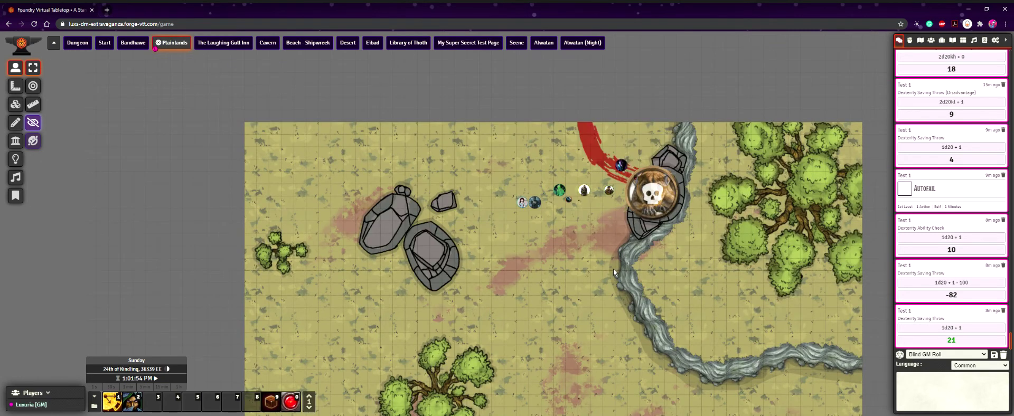
pyautogui.moveTo(615, 292); pyautogui.dragTo(581, 275)
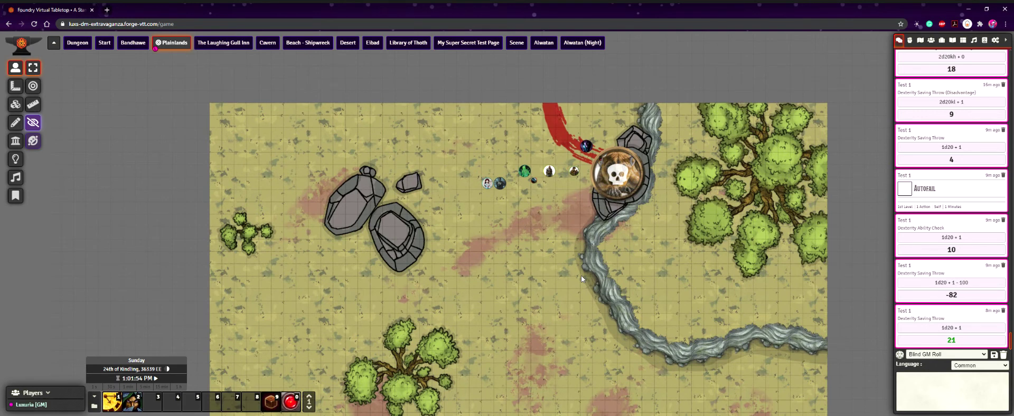
pyautogui.click(458, 43)
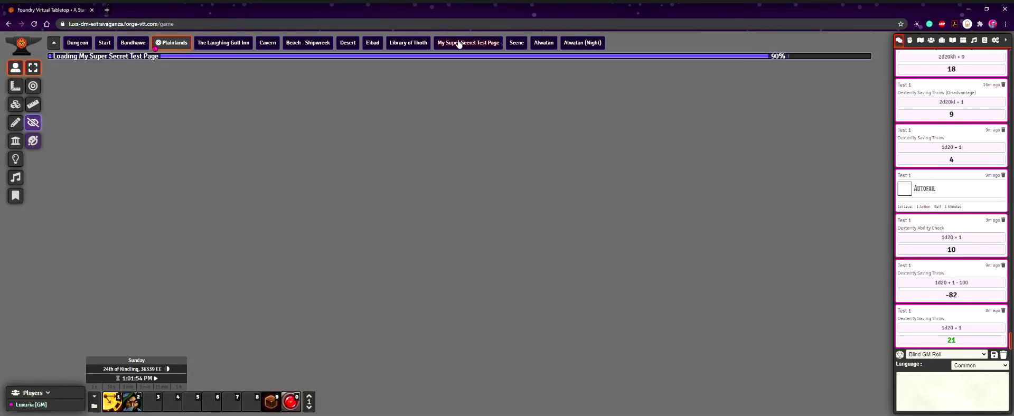
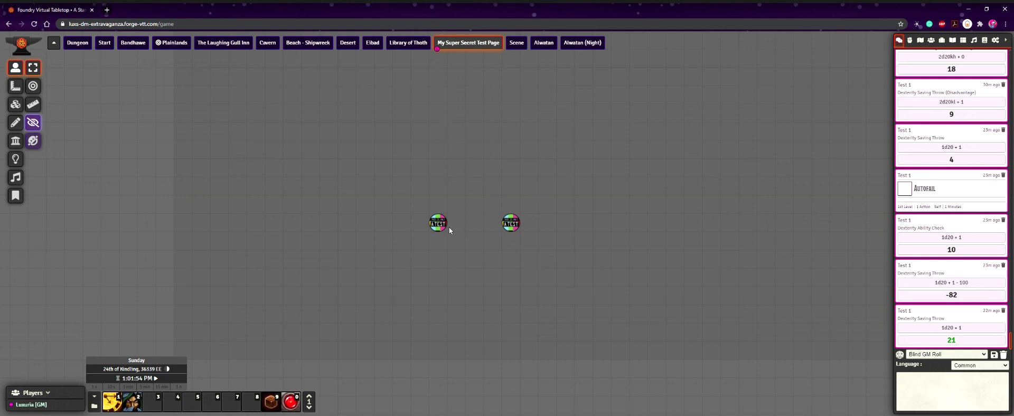
pyautogui.moveTo(444, 223)
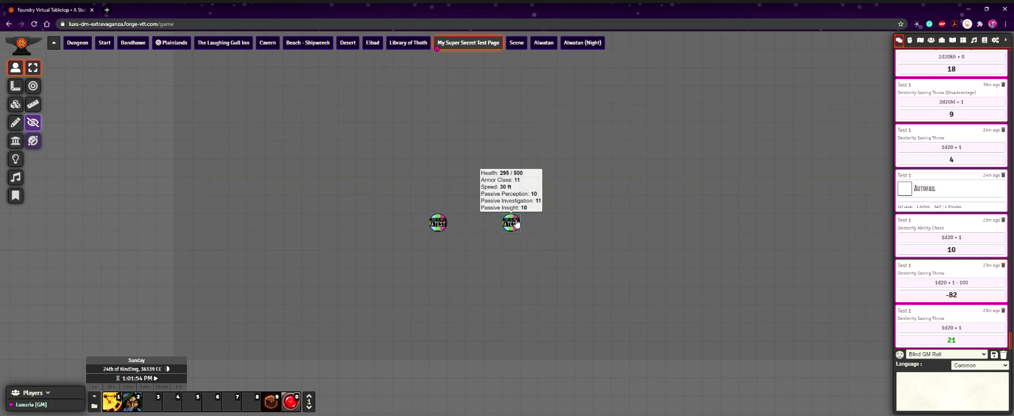